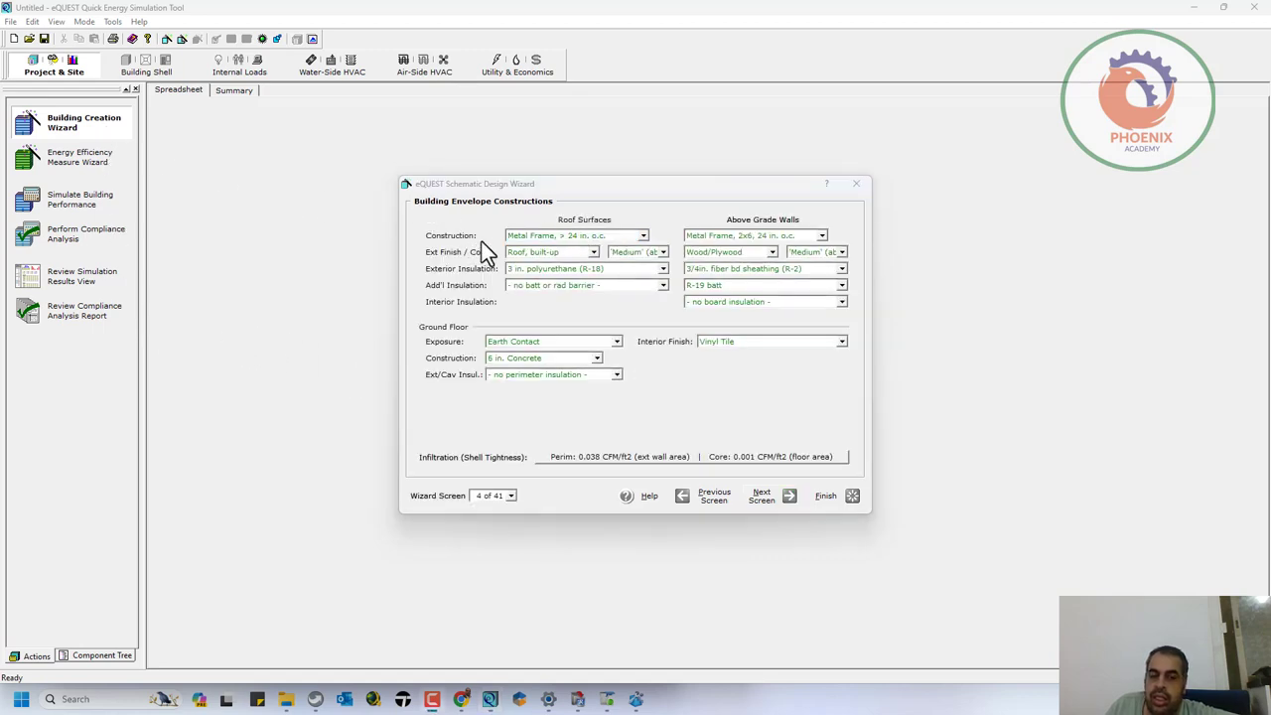
Step: Set the roof surfaces' construction to Wood Advanced Frame, > 24 in. o.c
left_click(642, 239)
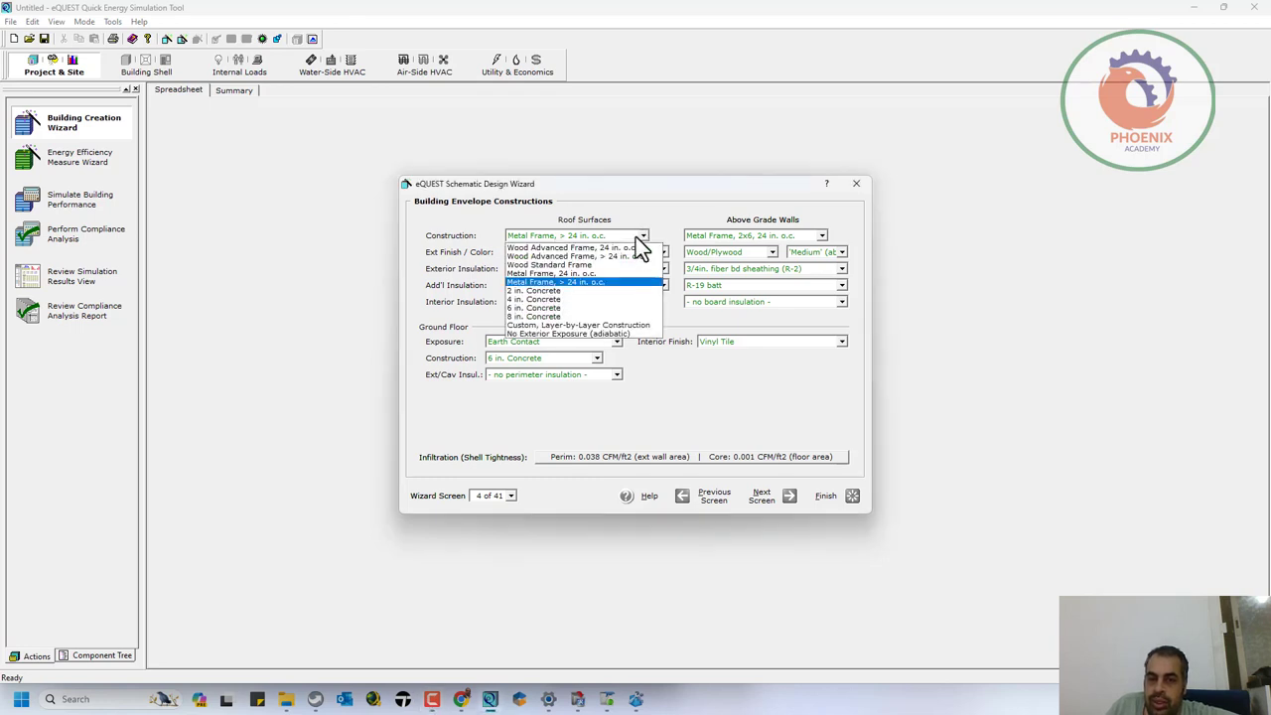
left_click(591, 299)
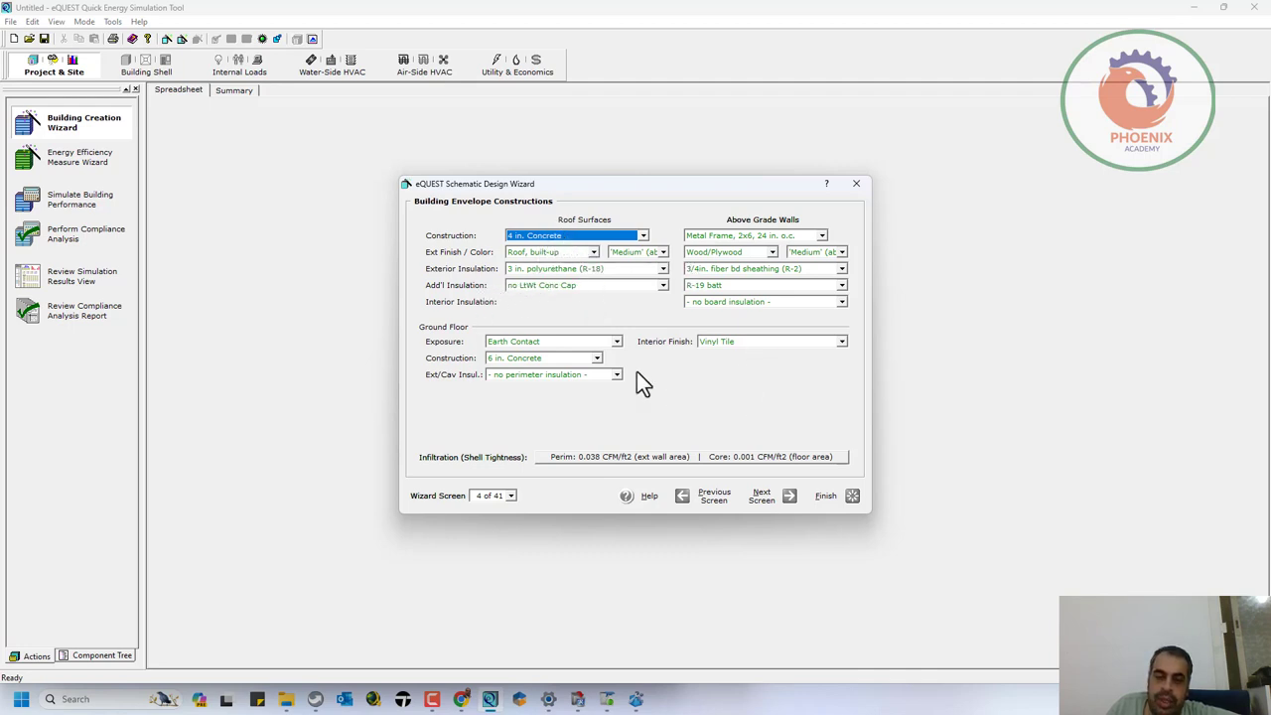
left_click(567, 234)
left_click(577, 259)
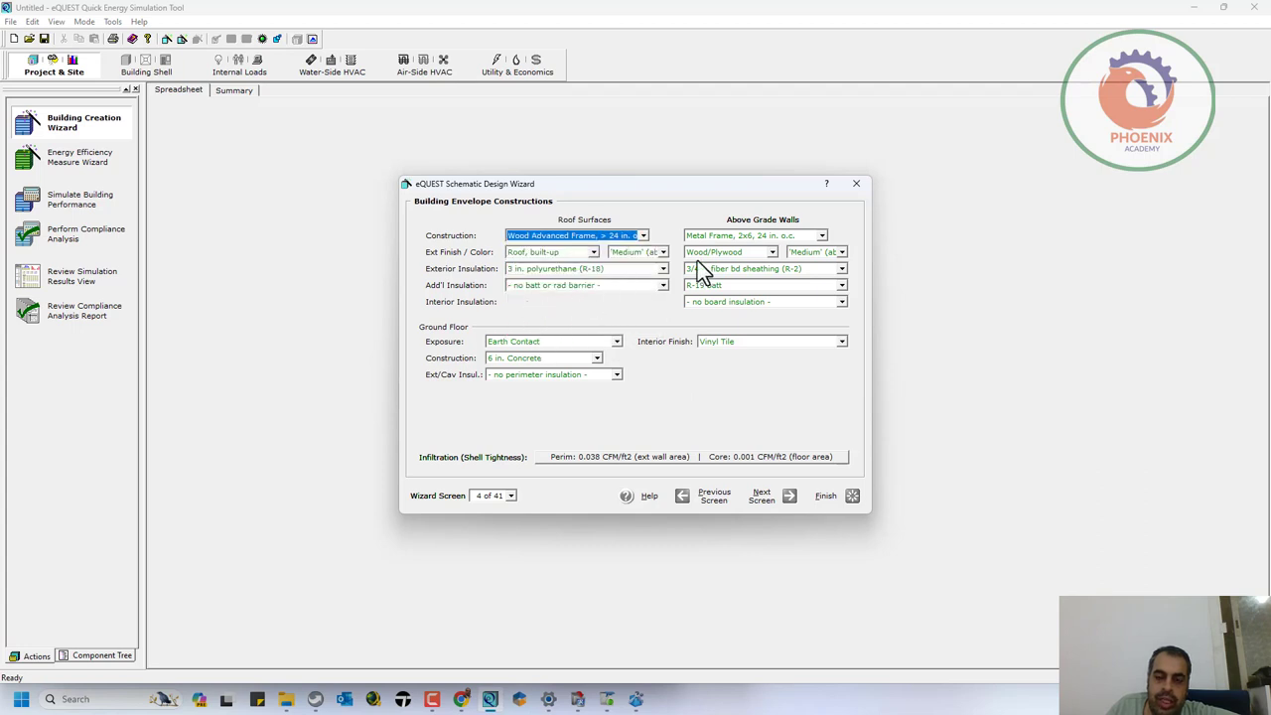
left_click(511, 495)
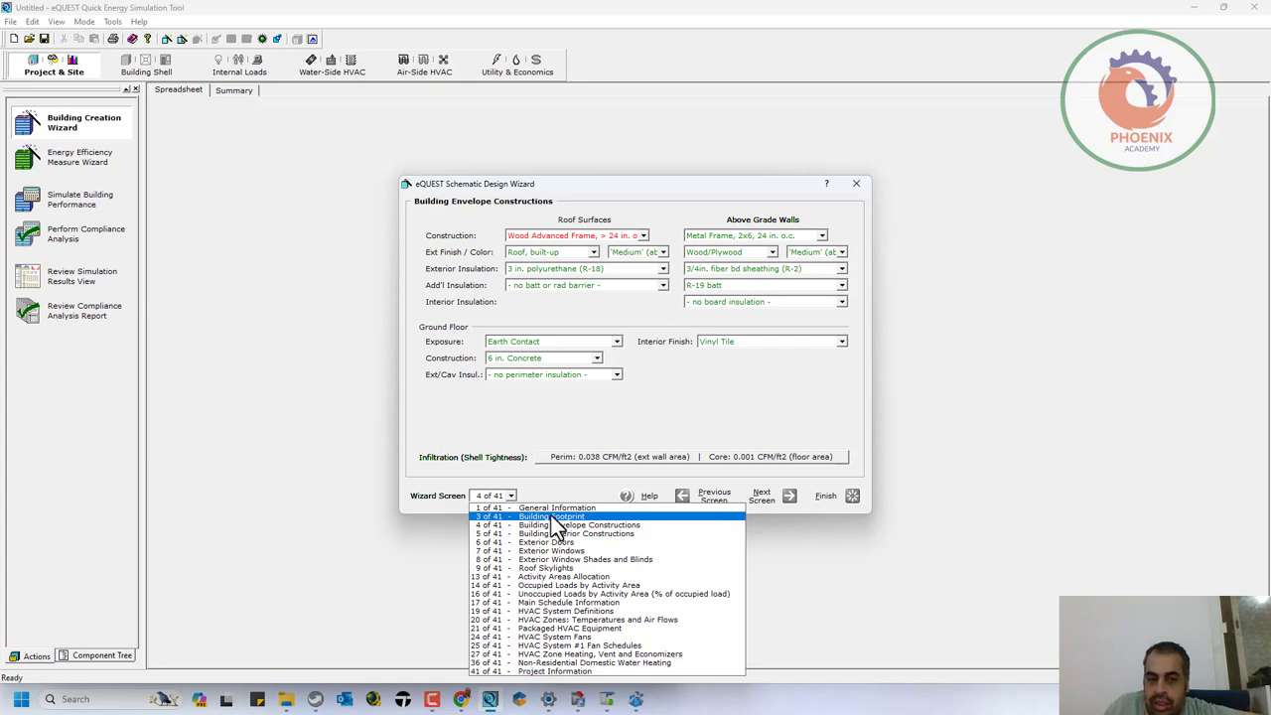
left_click(666, 434)
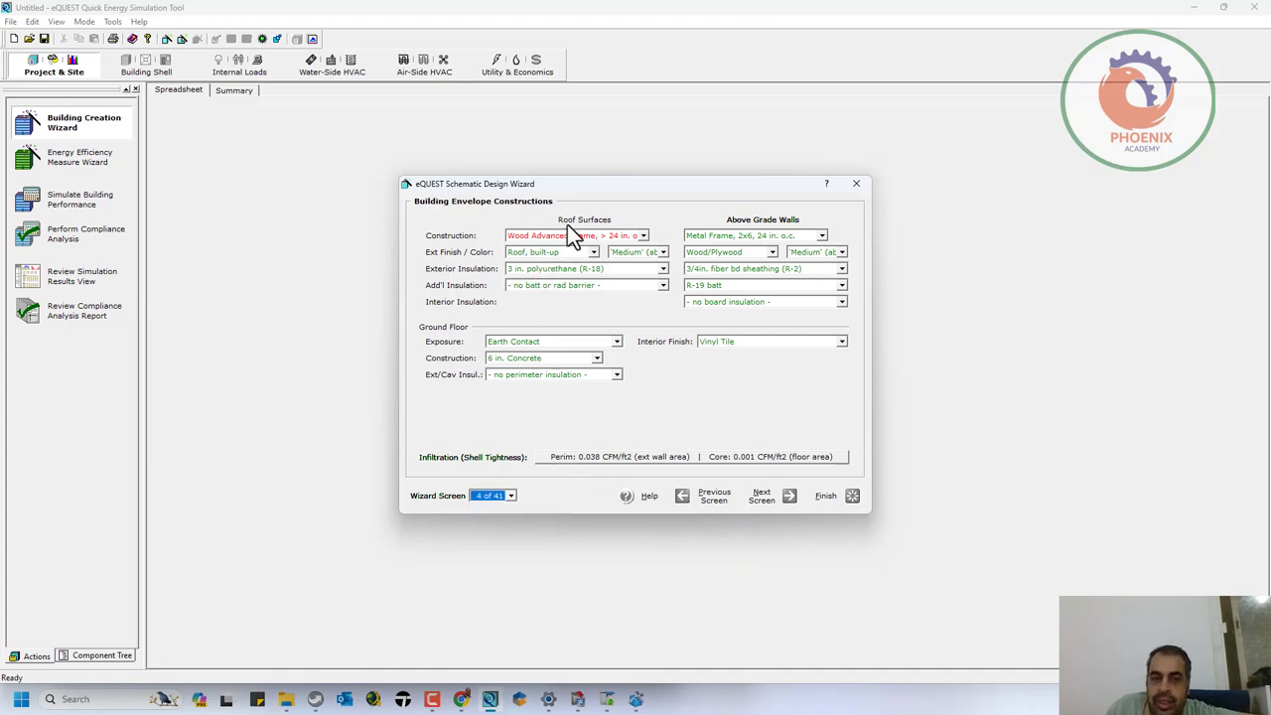
Step: Set the above grade walls to Double Advanced Wood Frame construction with a Brick exterior finish
left_click(803, 235)
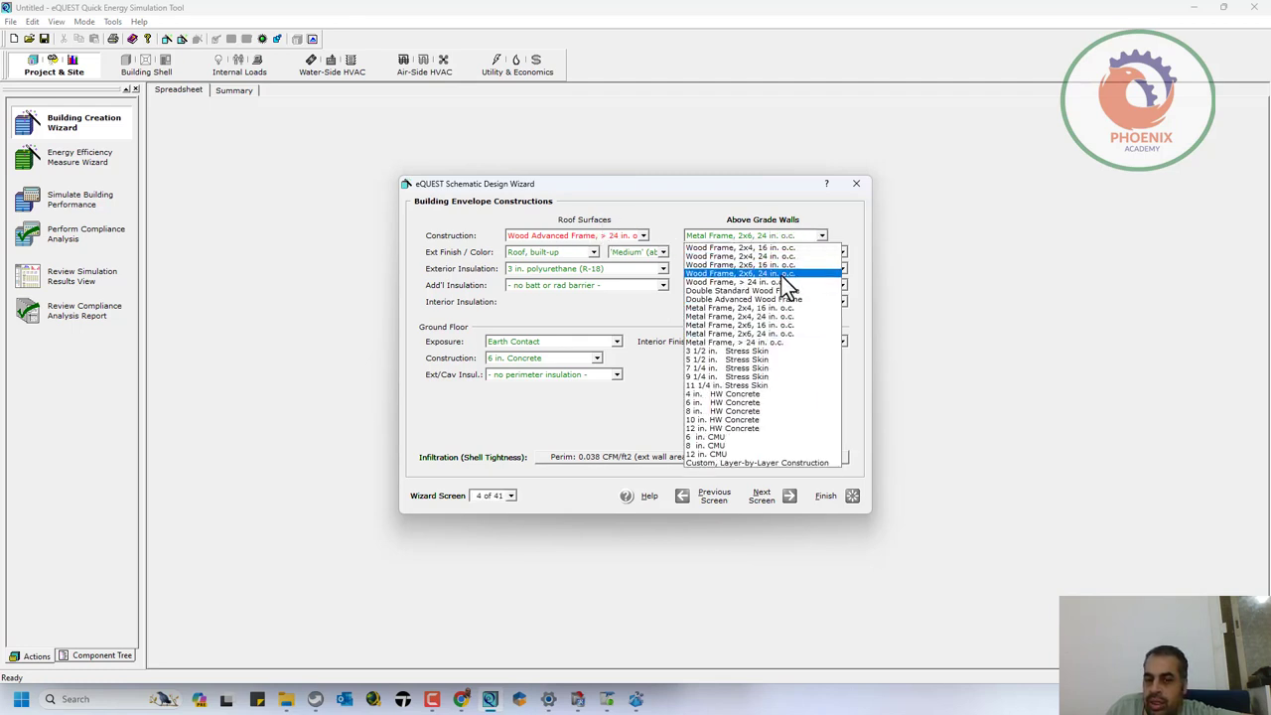
left_click(781, 299)
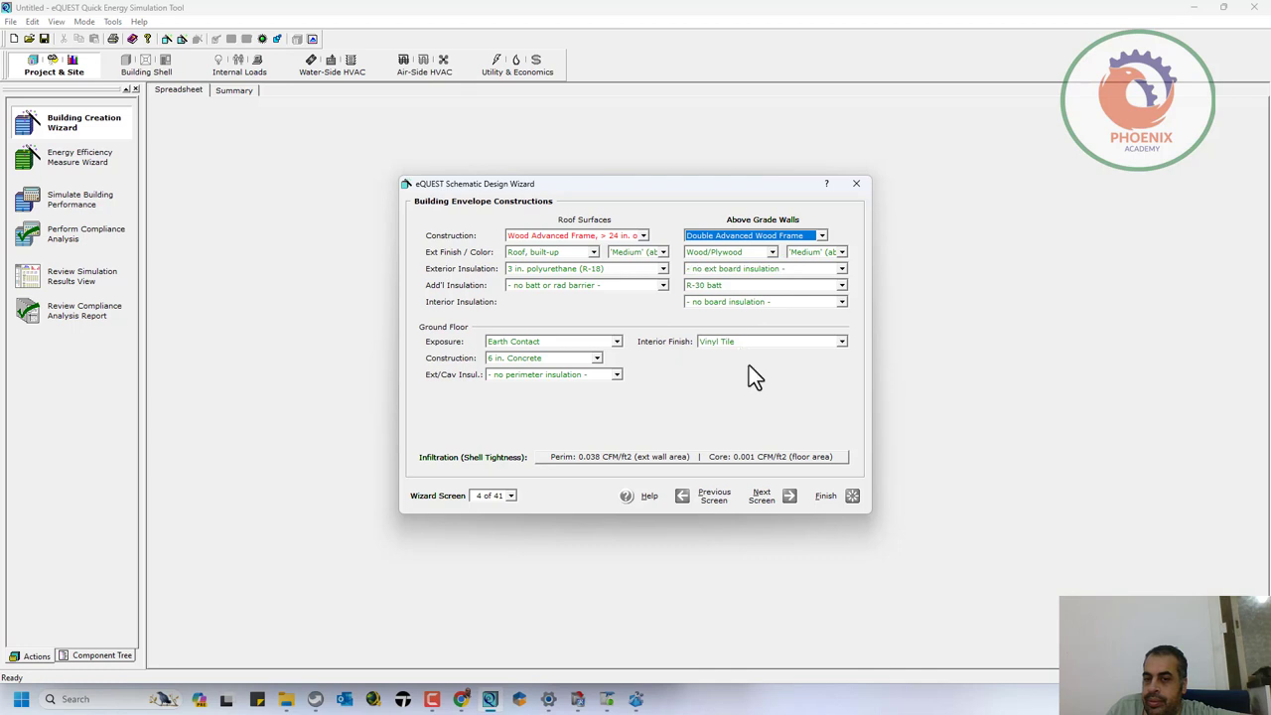
left_click(774, 251)
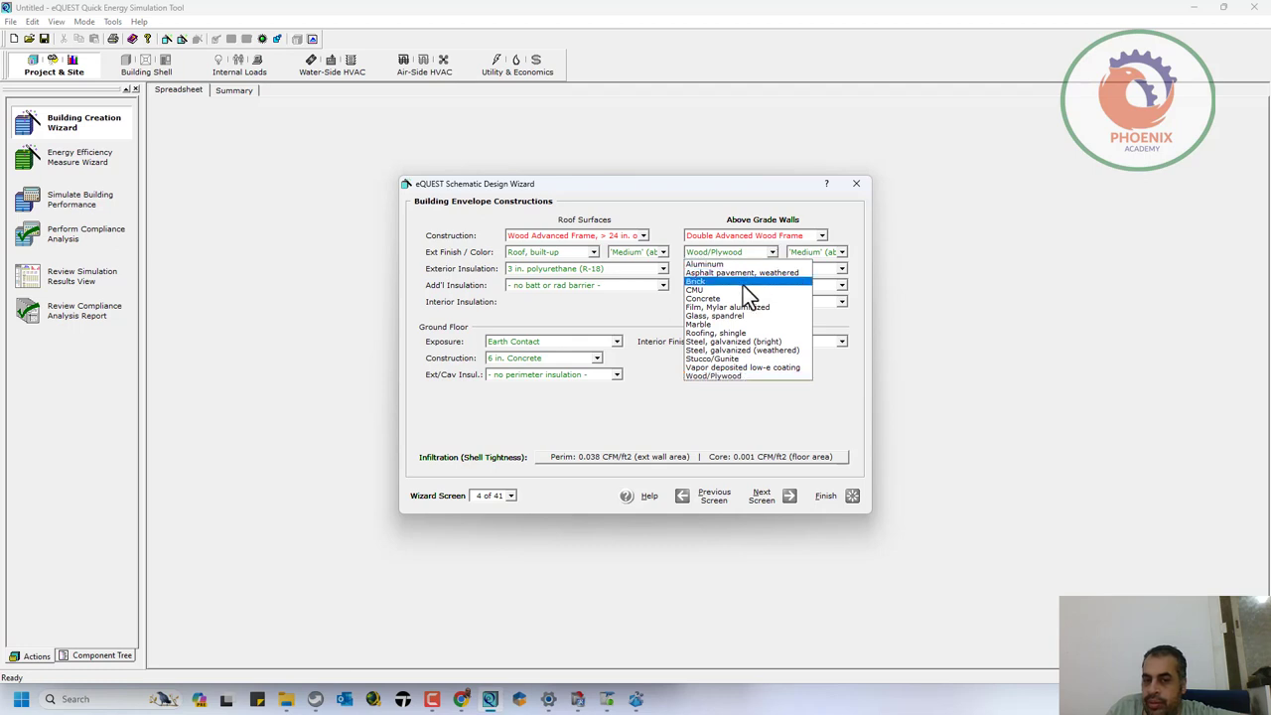
left_click(743, 282)
left_click(841, 251)
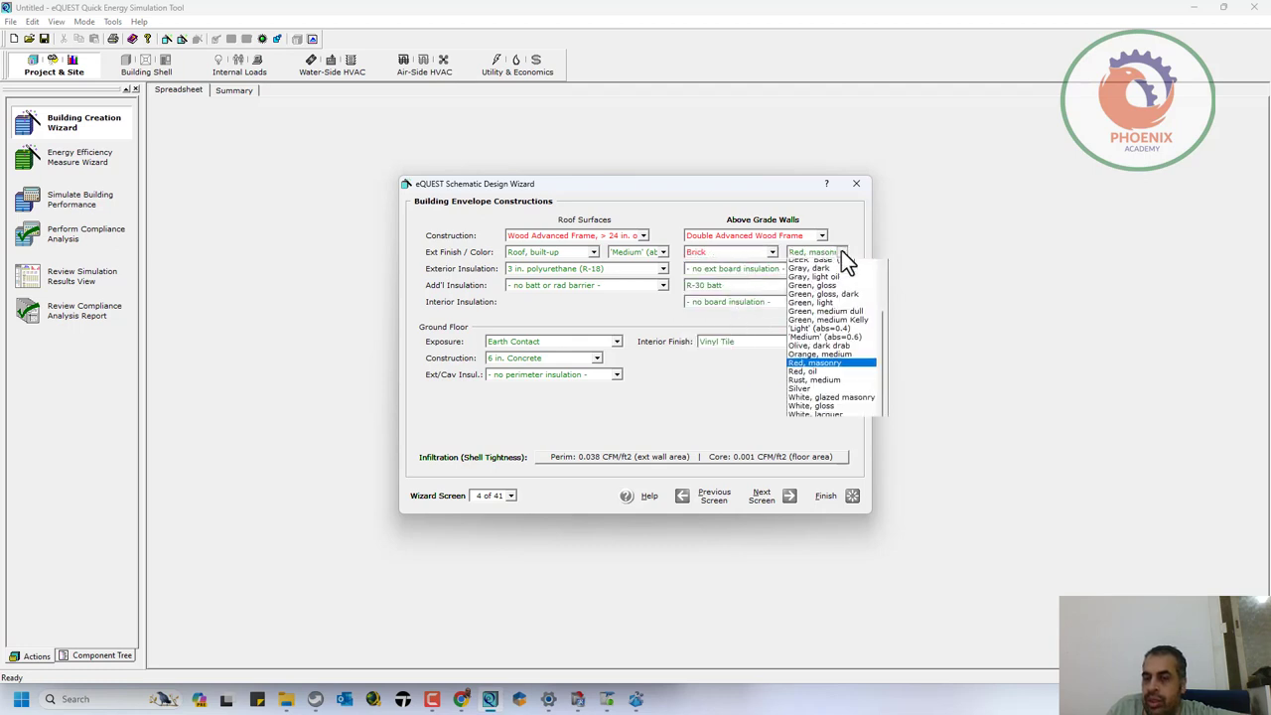
left_click(841, 251)
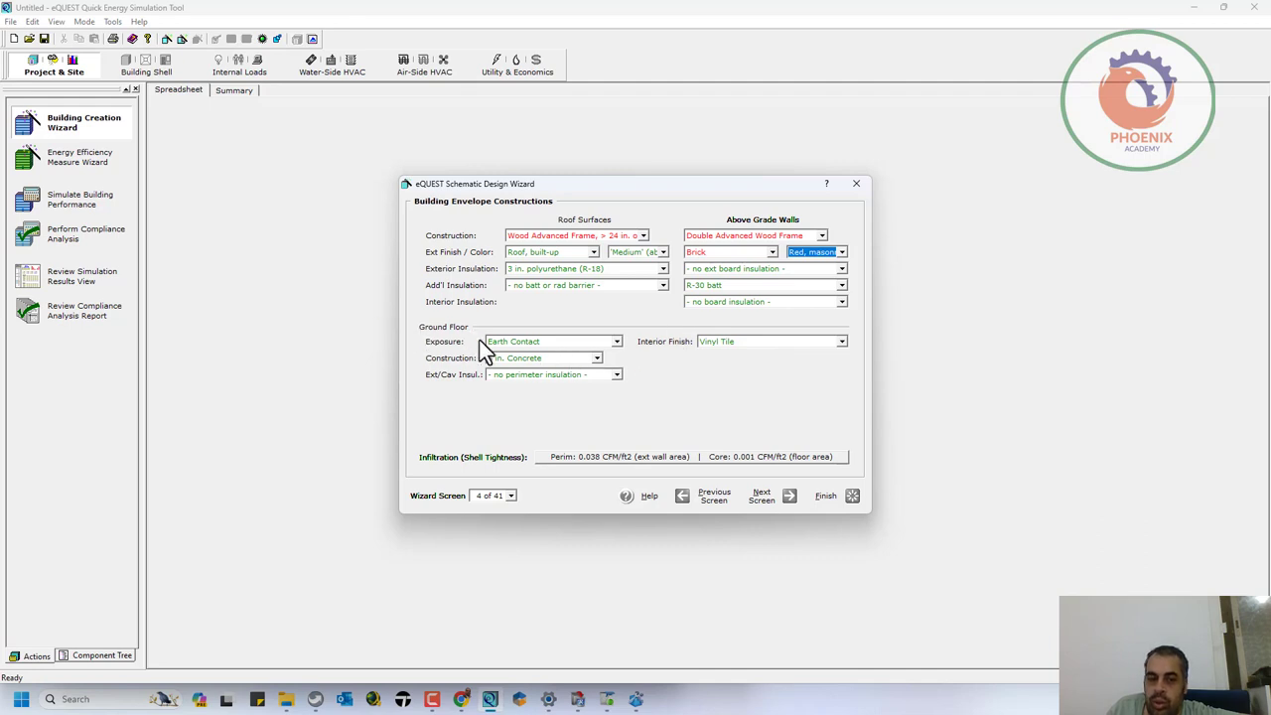
Step: Set the ground floor construction to 8 in. Concrete and keep Vinyl Tile as its interior finish
left_click(575, 361)
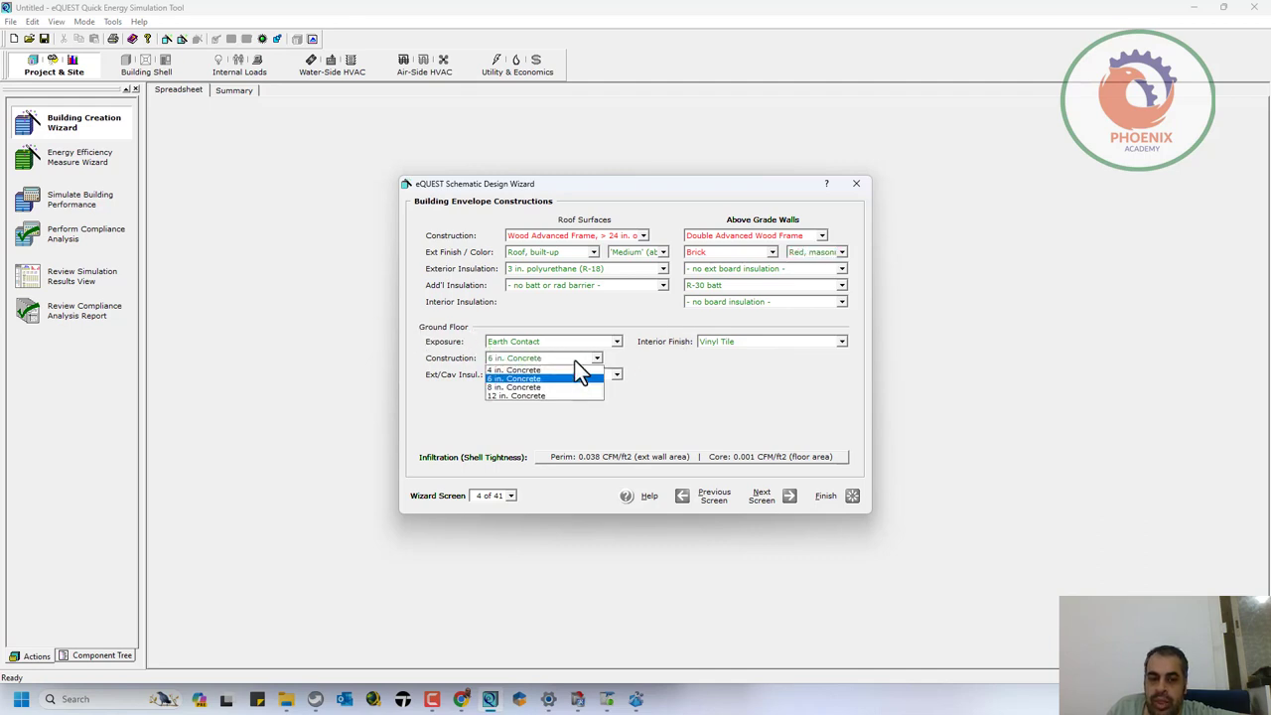
left_click(544, 395)
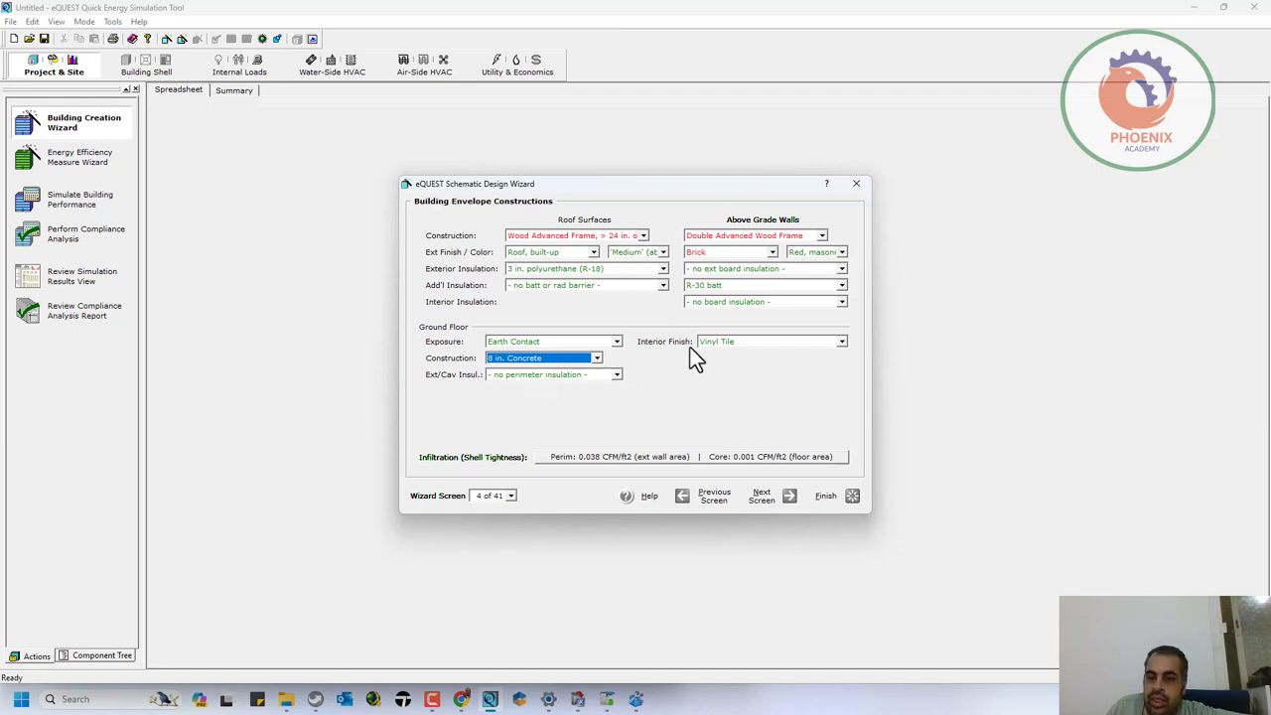
left_click(722, 343)
left_click(730, 387)
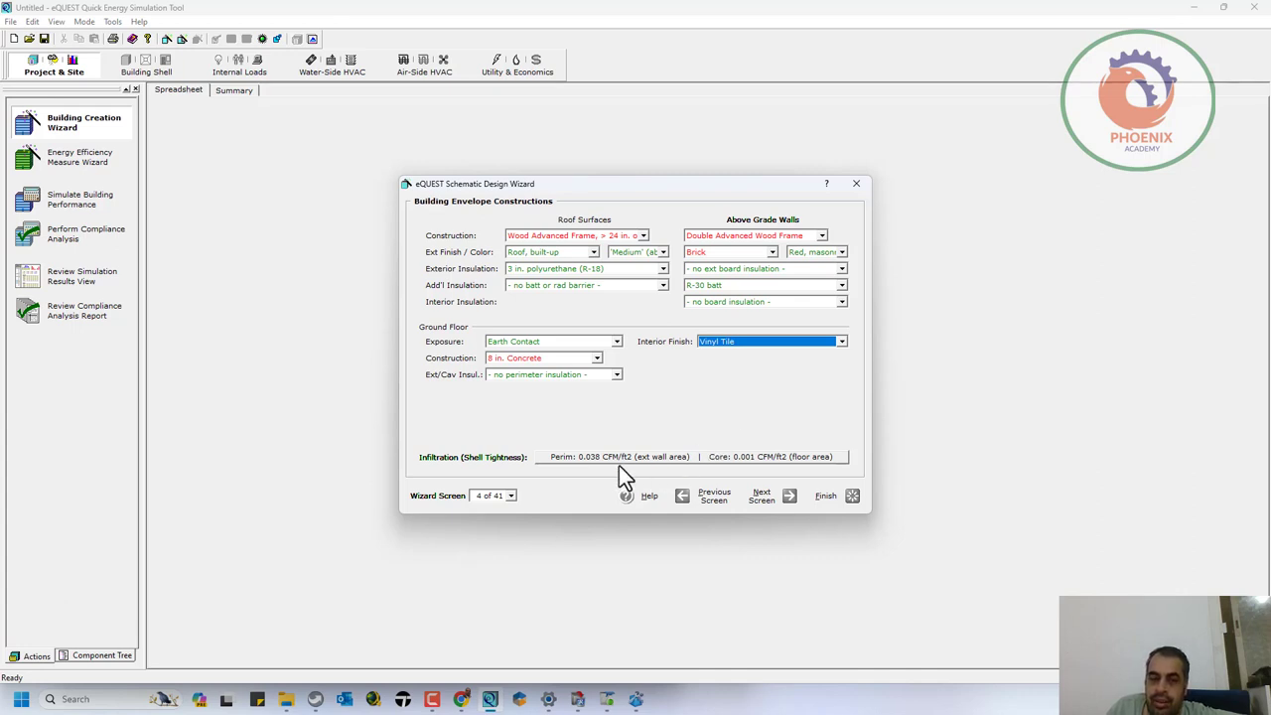
Step: On the Building Interior Constructions screen, give the ceilings a Plaster Finish and R-11 batt insulation
left_click(763, 498)
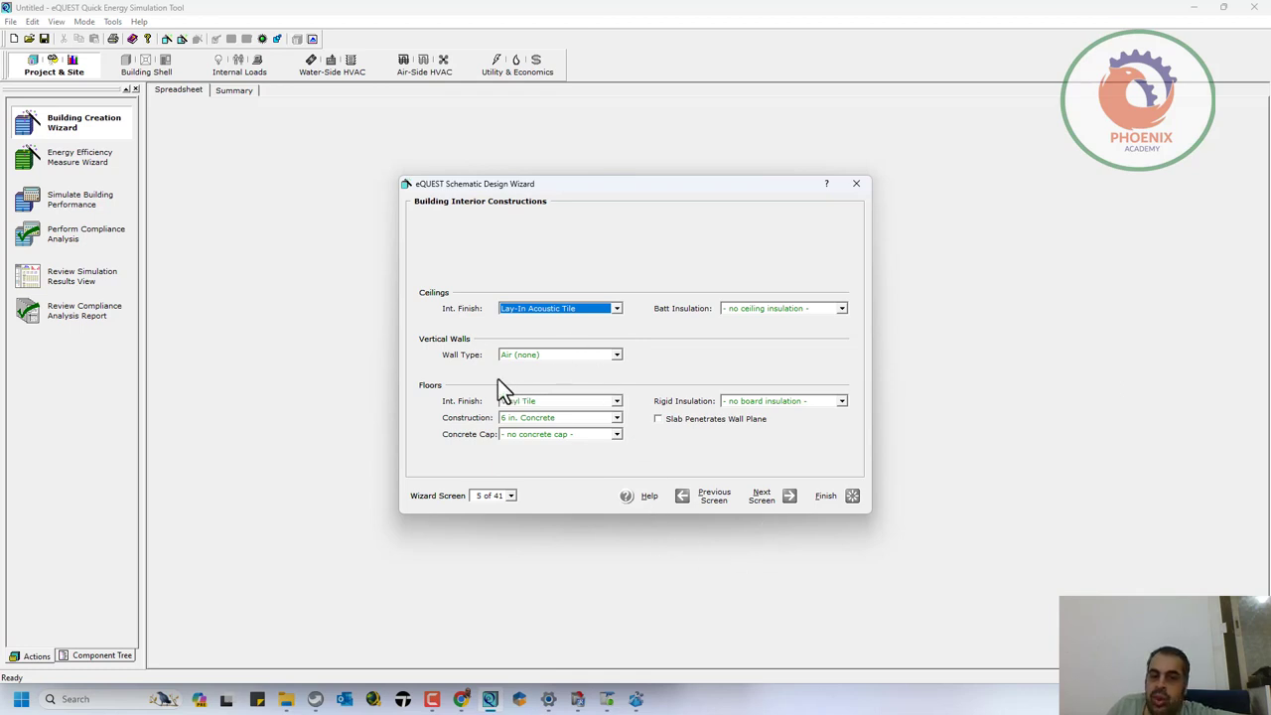
left_click(565, 308)
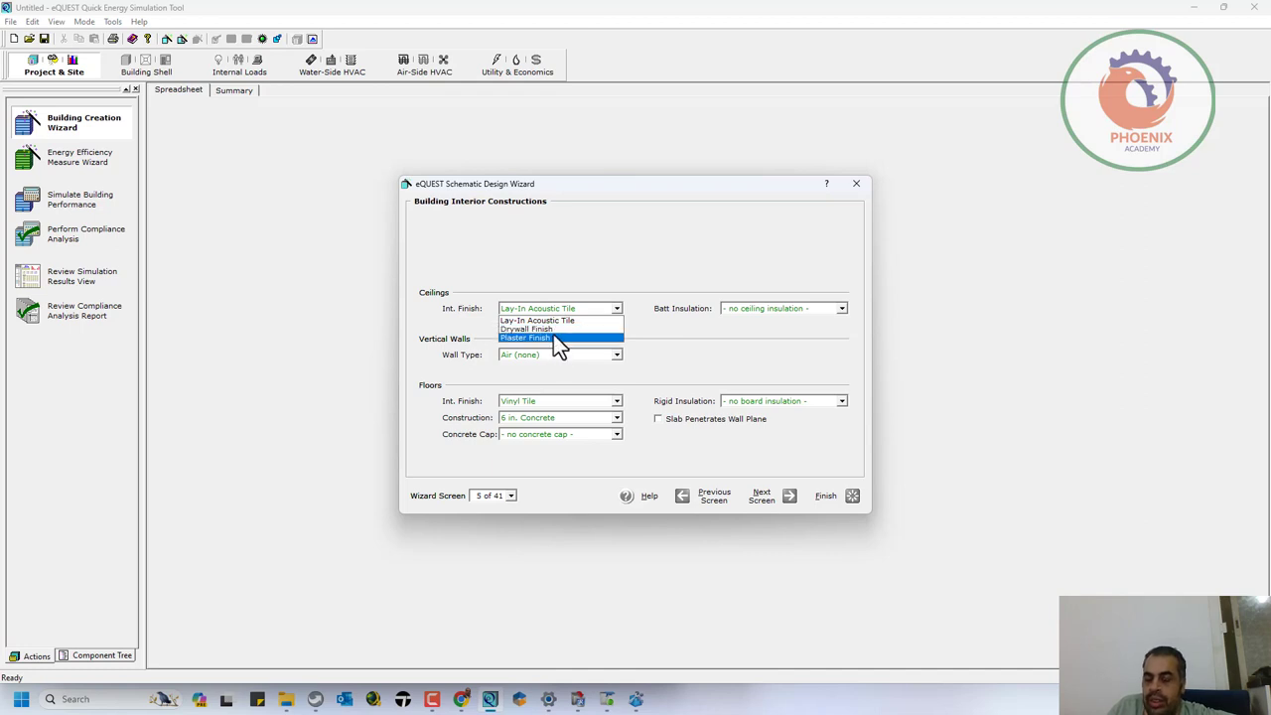
left_click(553, 337)
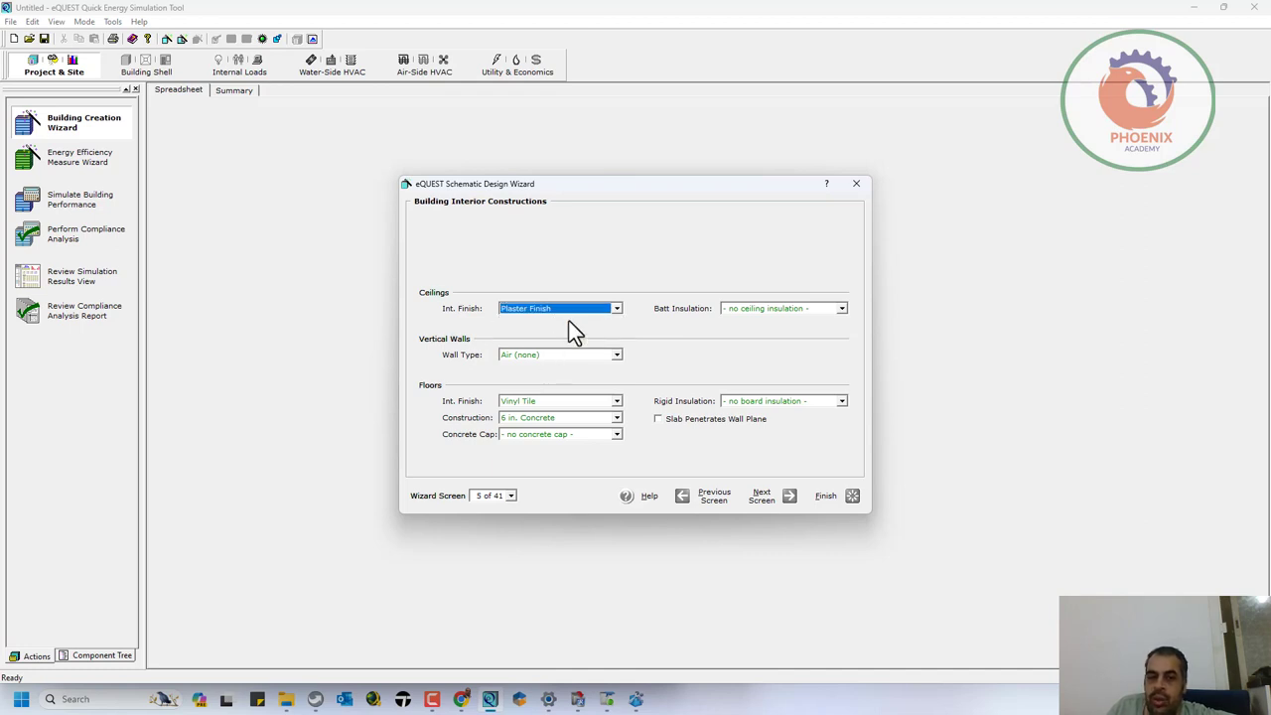
left_click(765, 307)
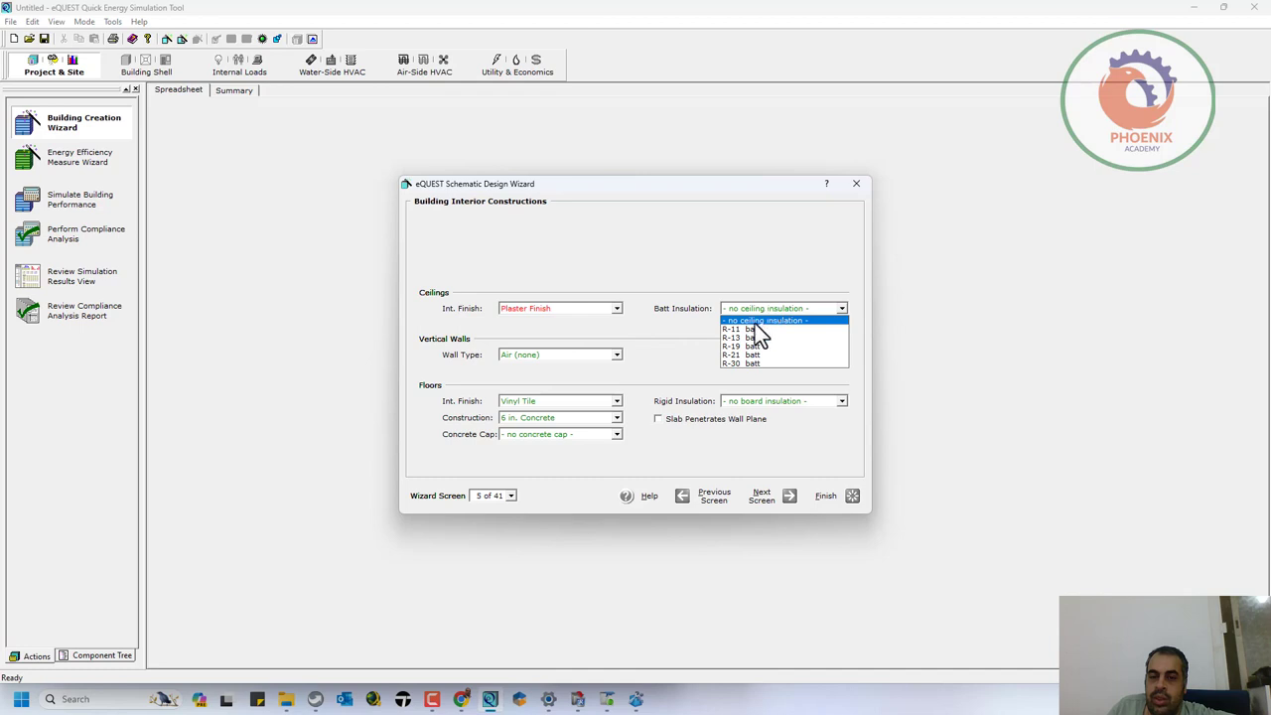
left_click(752, 328)
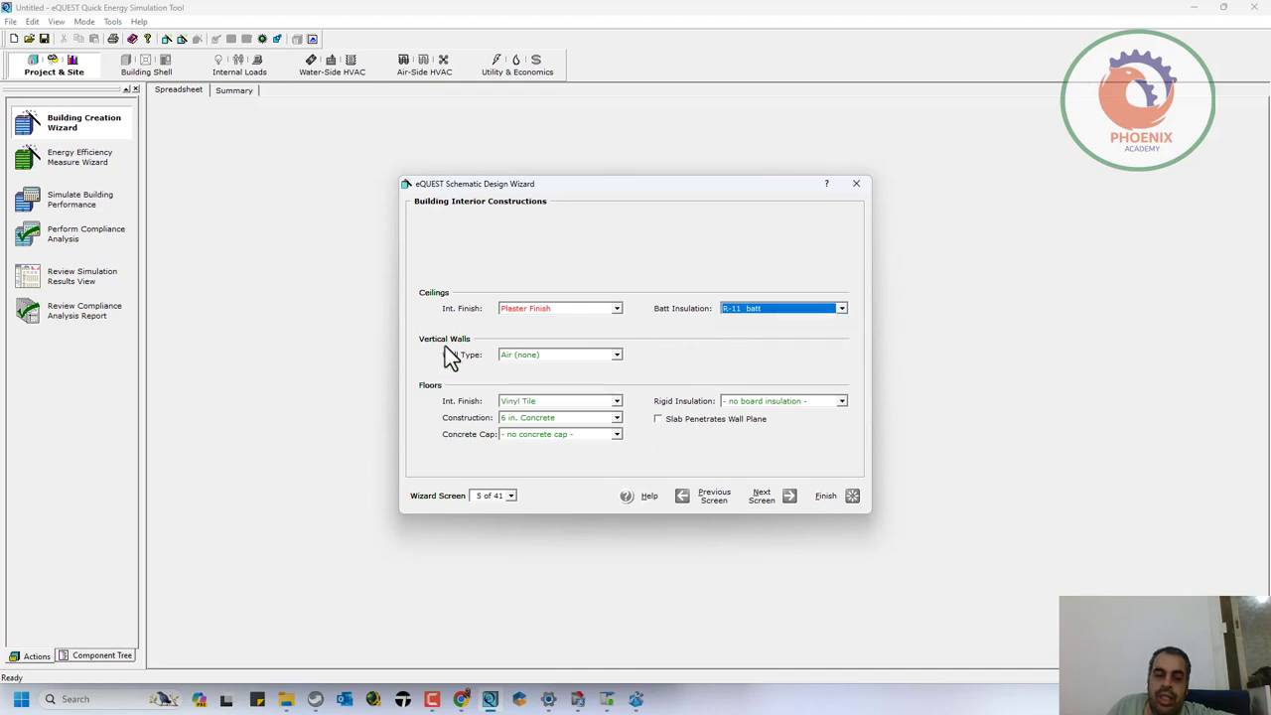
Step: Set the interior vertical walls to Frame type with R-11 batt insulation
left_click(607, 355)
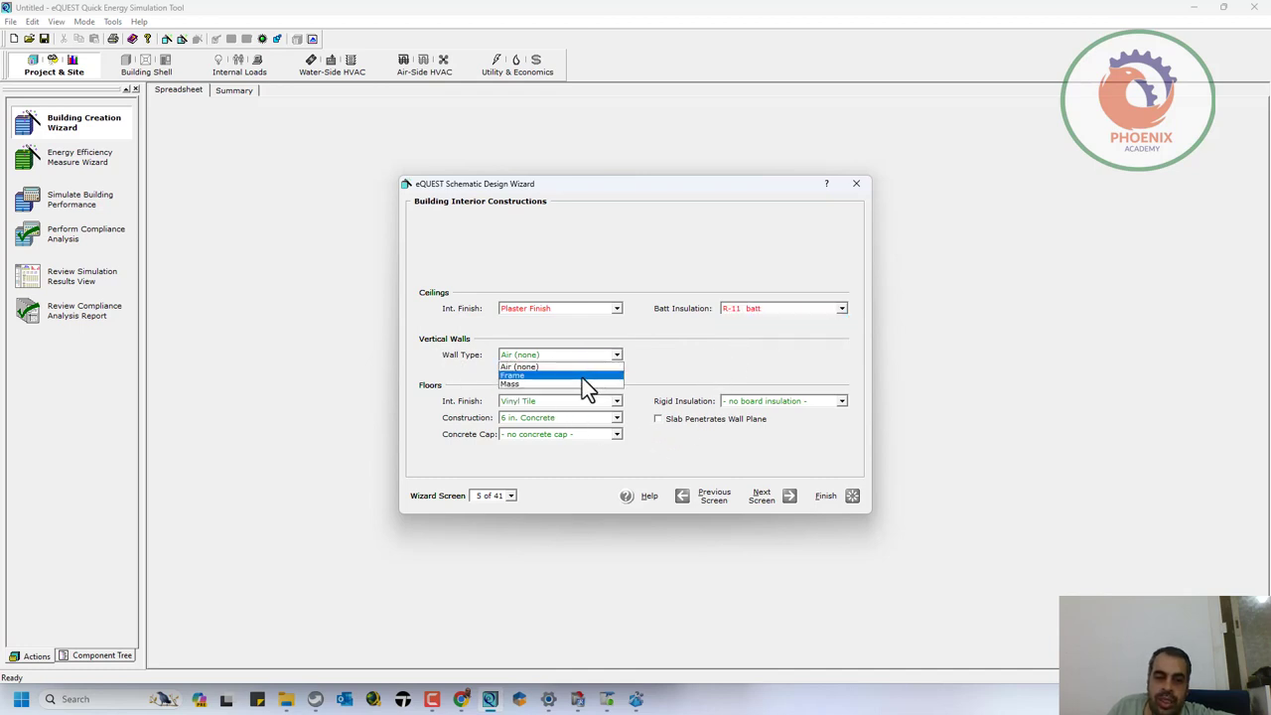
left_click(578, 377)
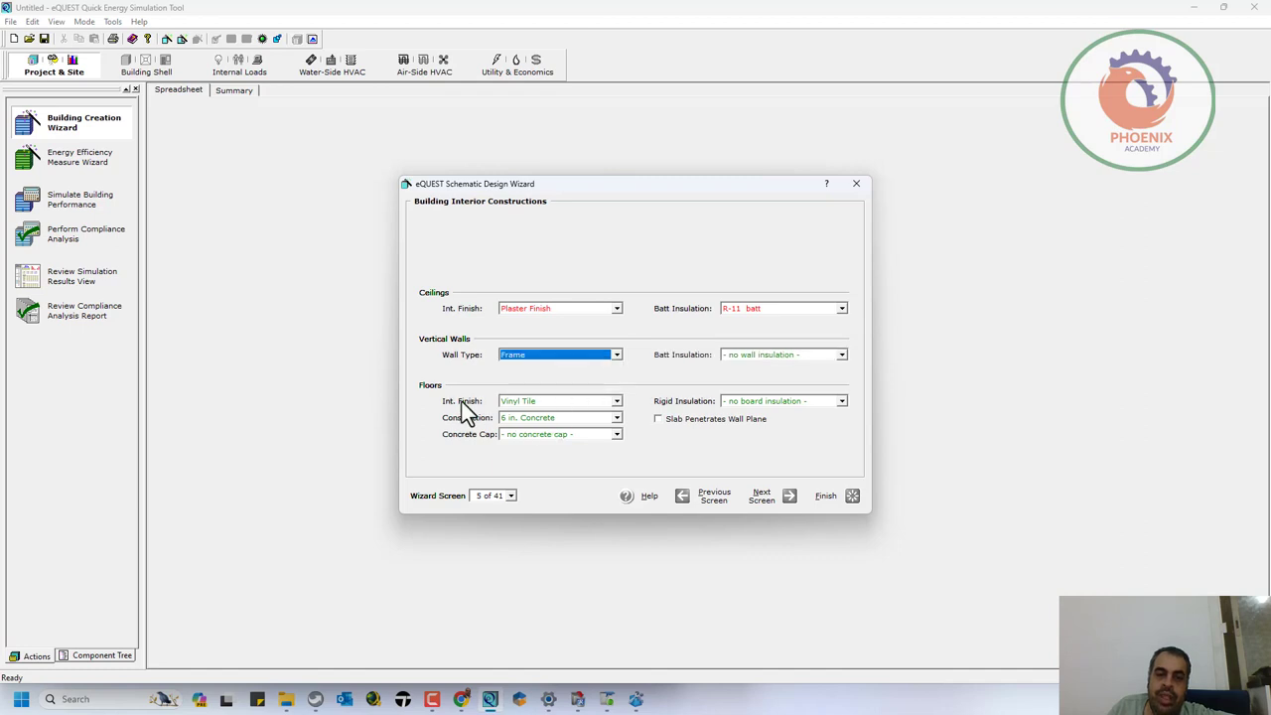
left_click(745, 357)
left_click(737, 385)
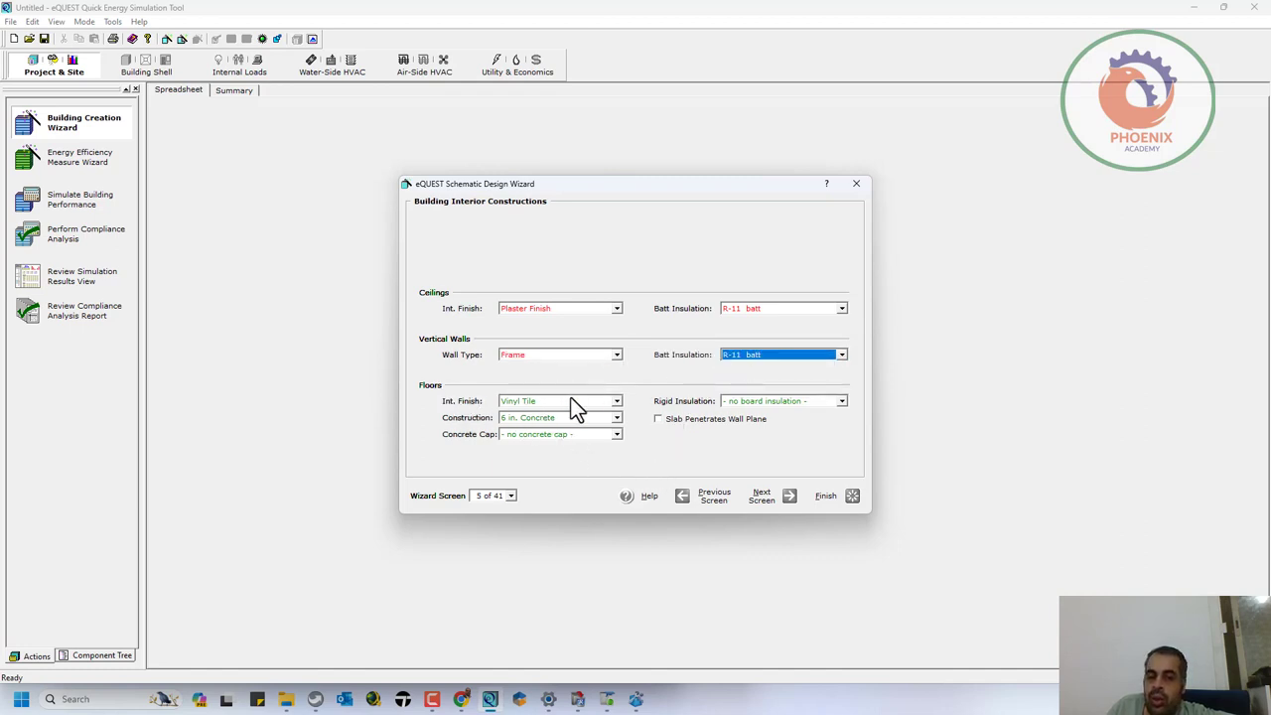
Step: Go to the Exterior Doors wizard screen and set the number of north glass doors to 2
left_click(511, 496)
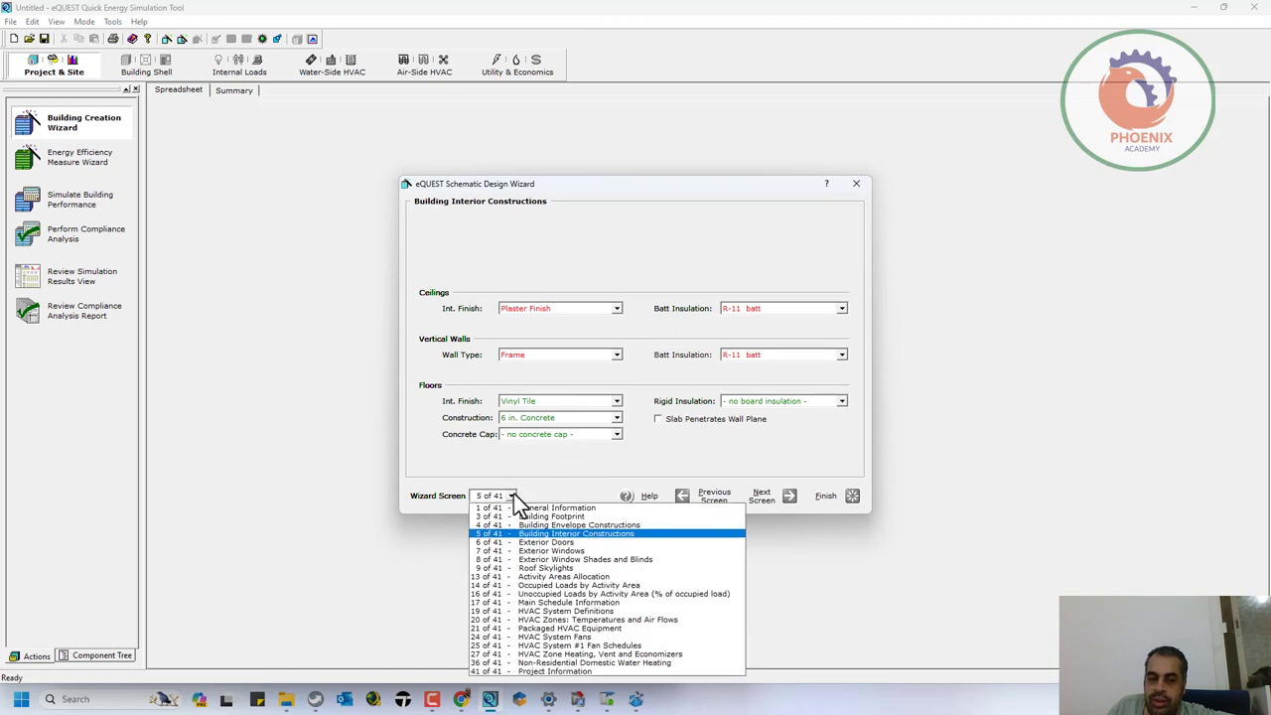
left_click(513, 493)
left_click(514, 494)
left_click(578, 543)
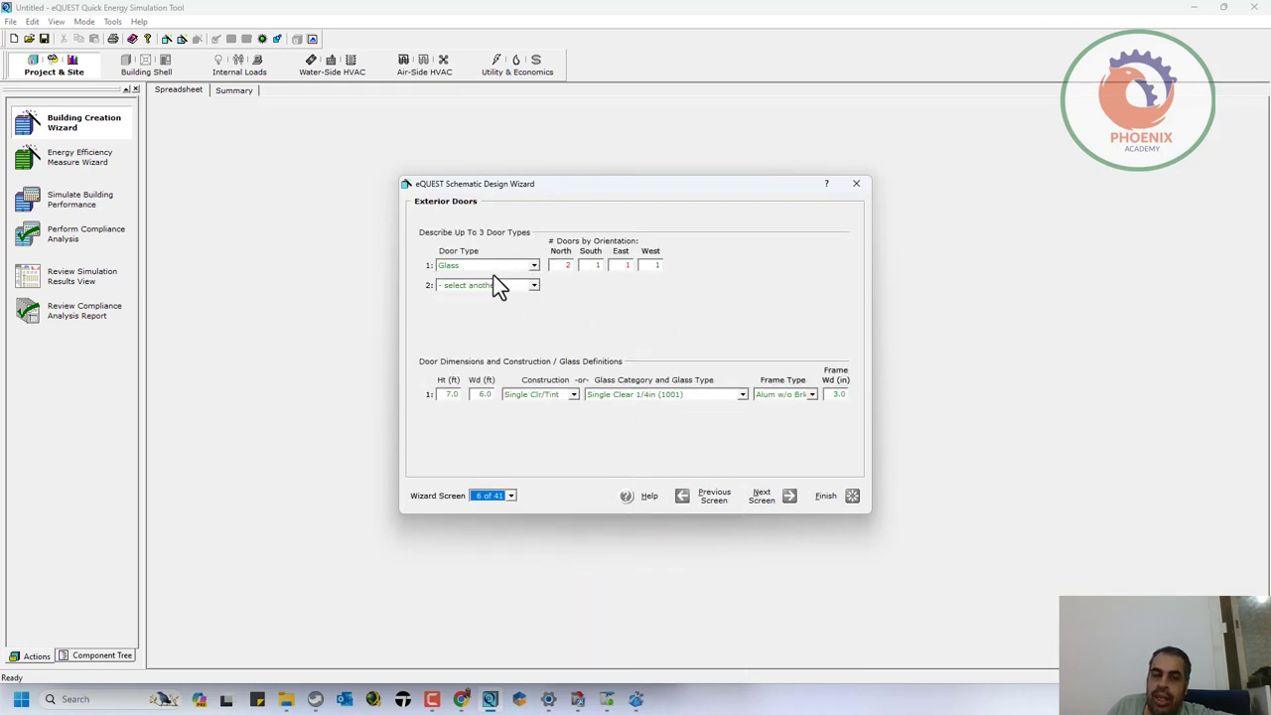
left_click(561, 265)
key("BackSpace")
type("2")
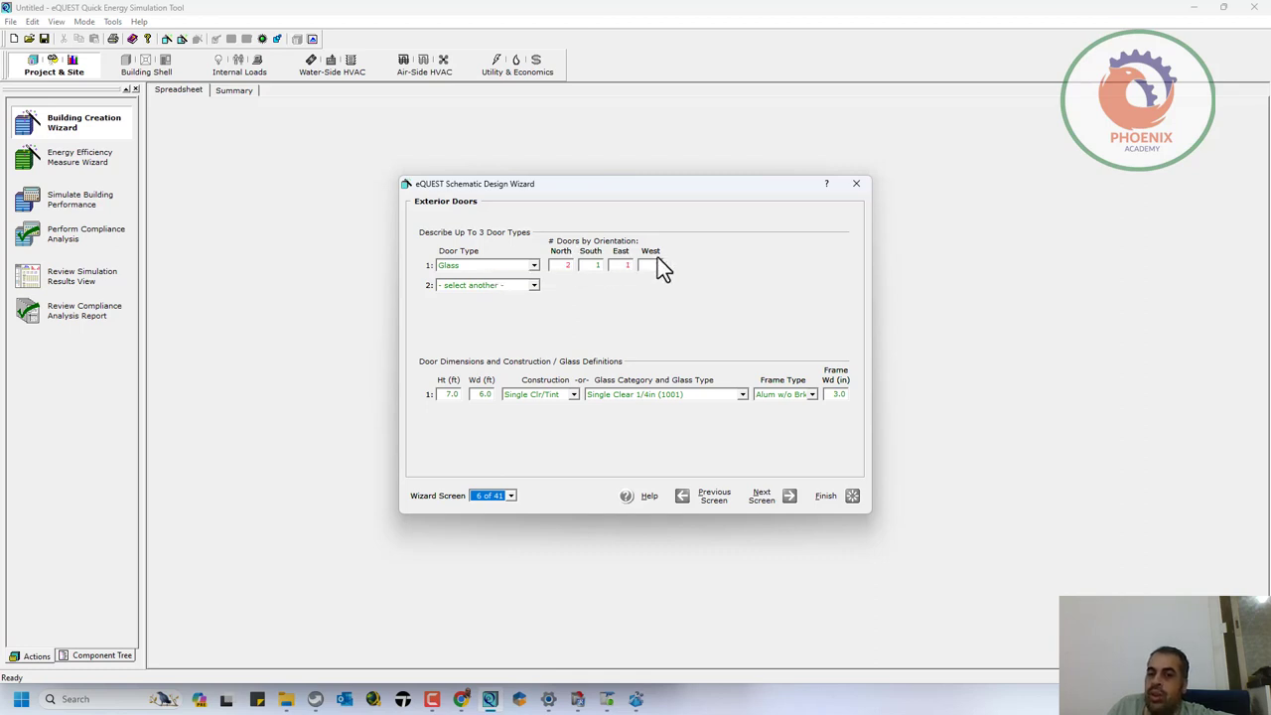
Step: Add Overhead as the second door type and set its number of south doors to 0
left_click(521, 286)
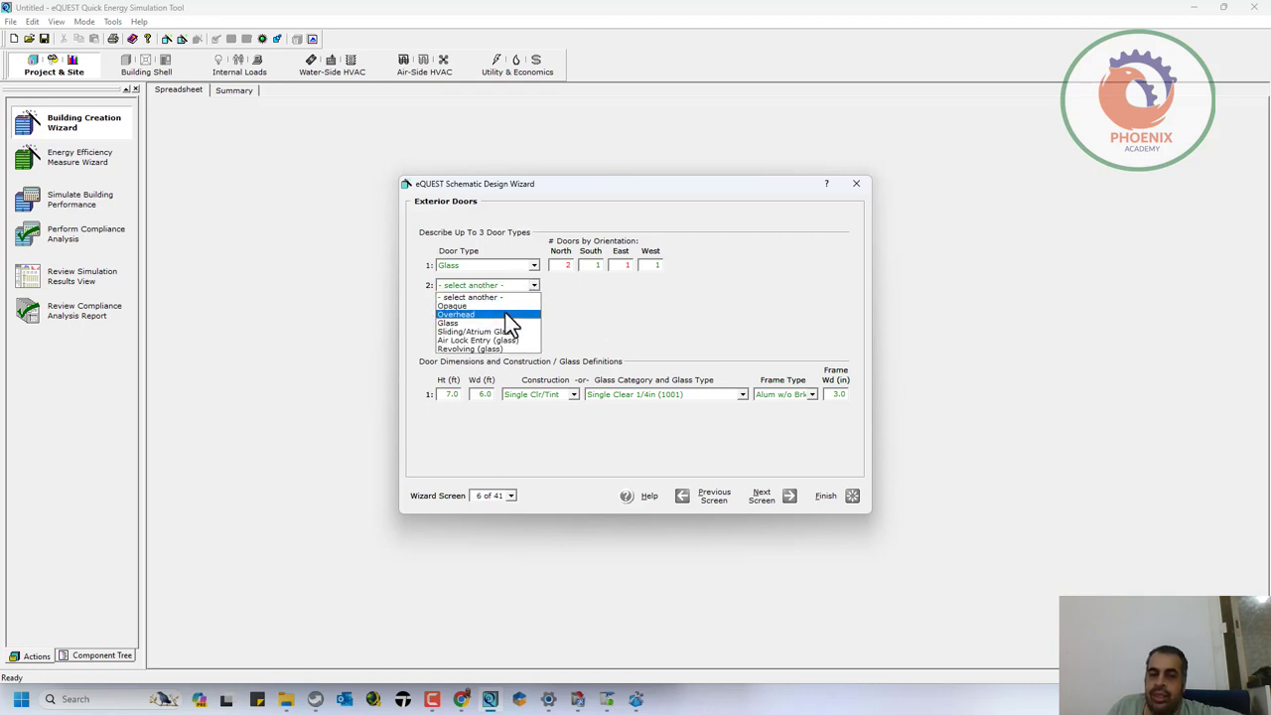
left_click(505, 313)
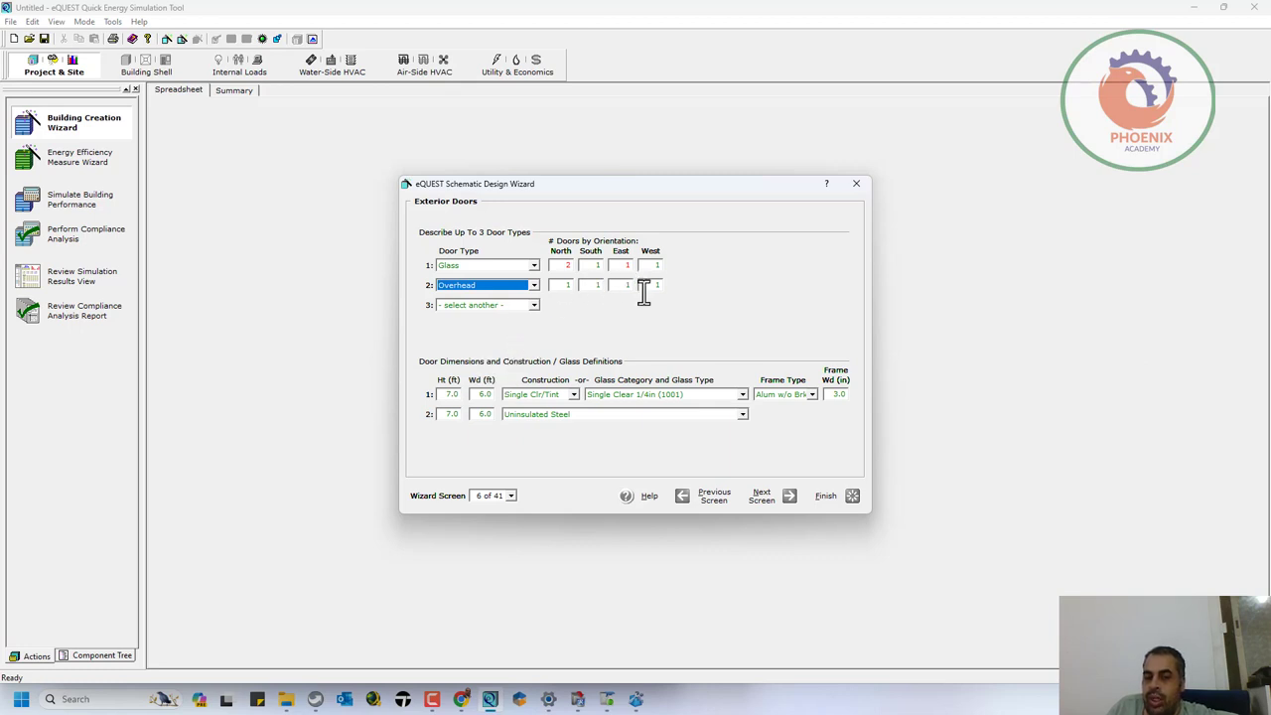
left_click(598, 286)
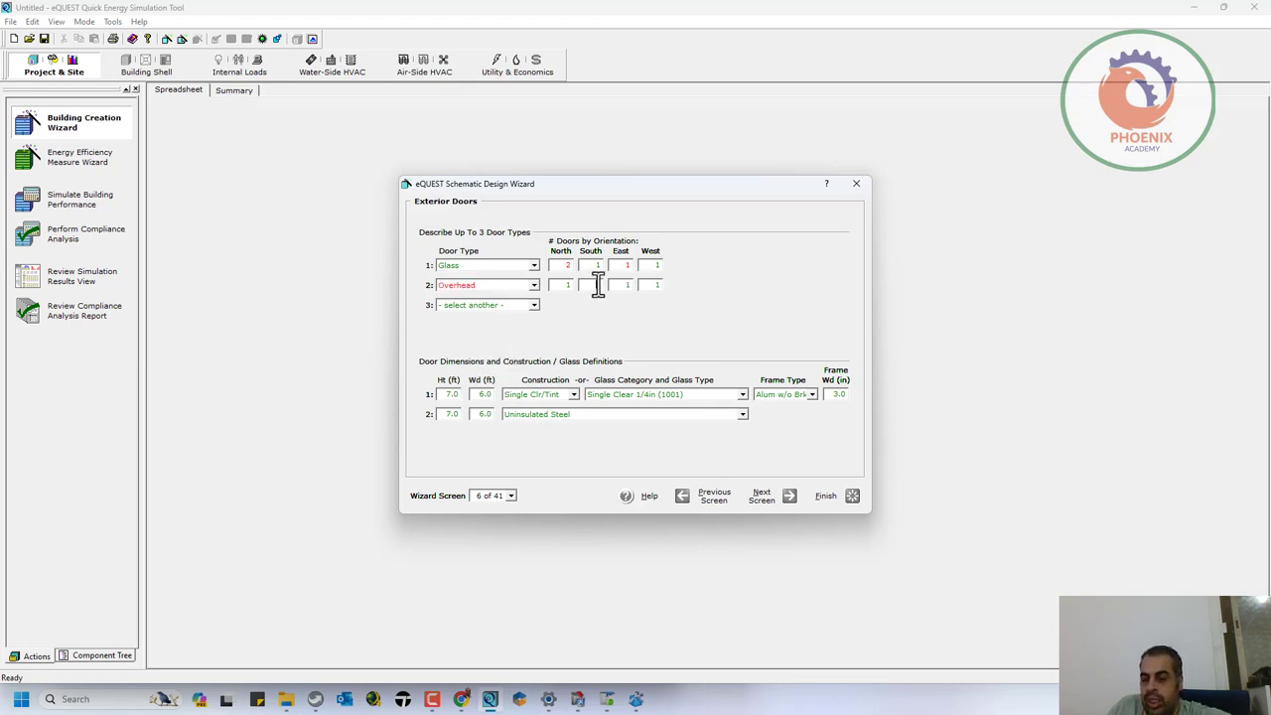
type("0")
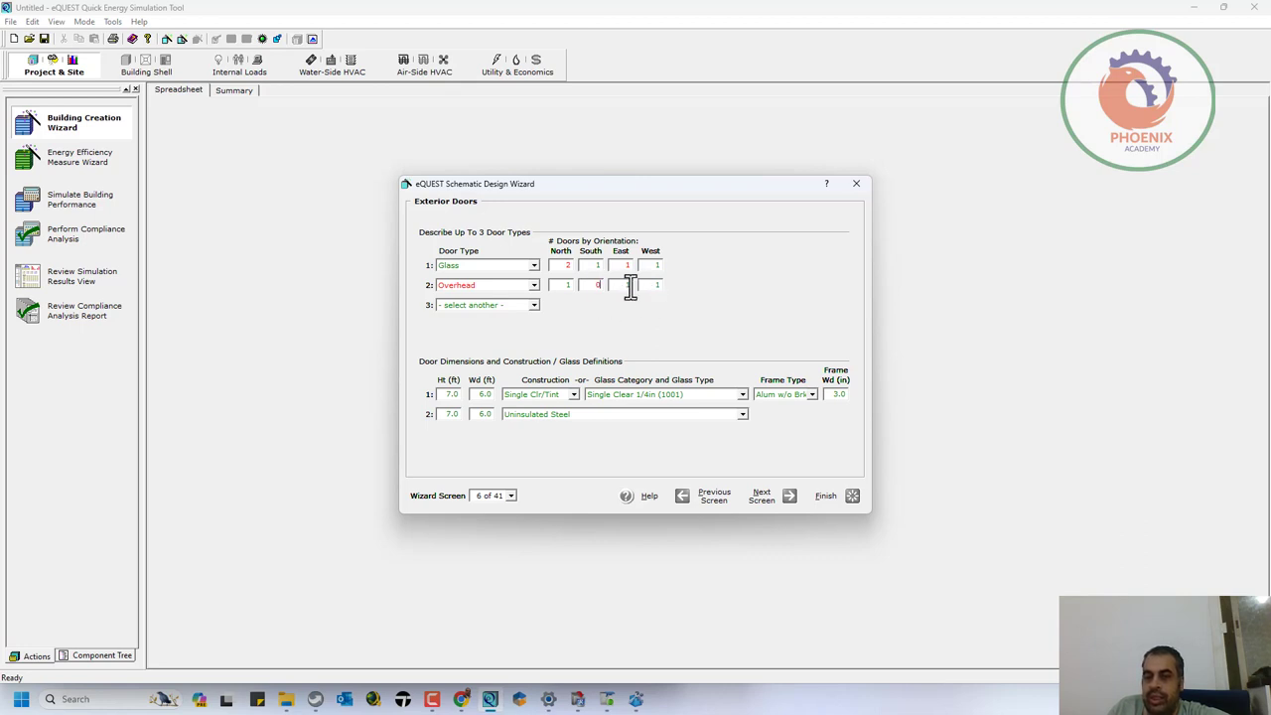
left_click(630, 285)
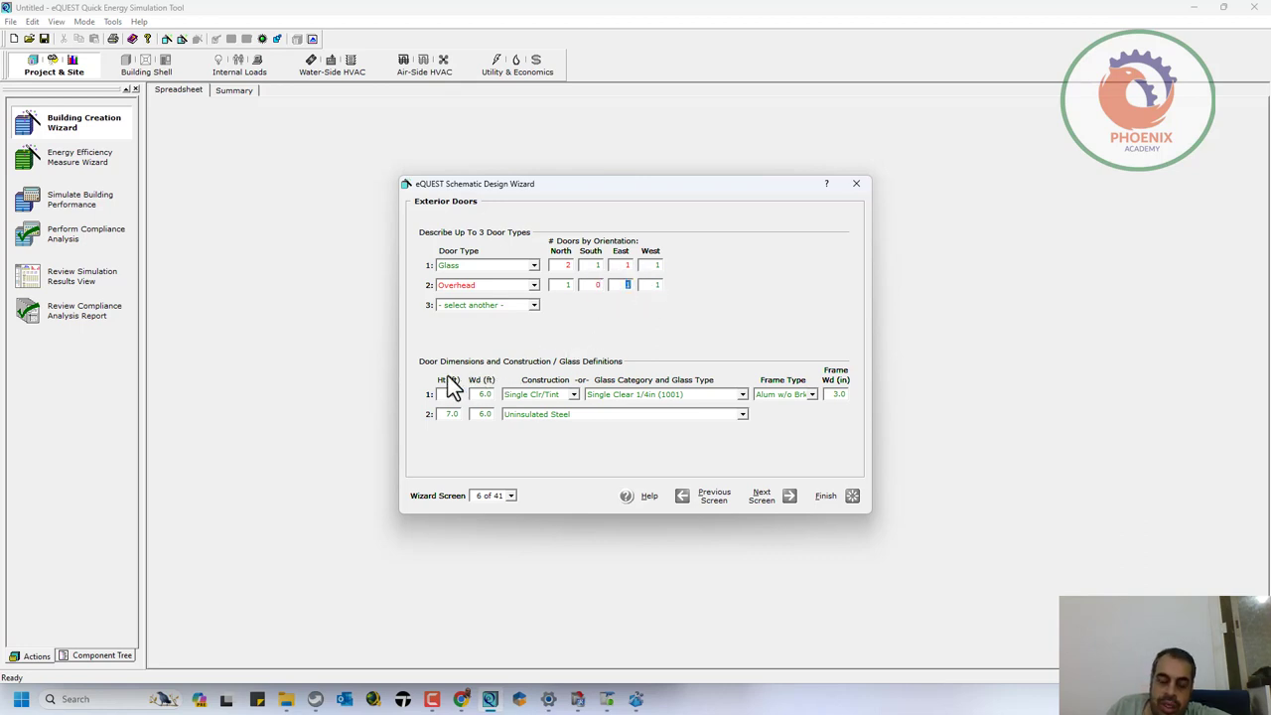
Step: Review the available door types, constructions and glass types for the first door entry
left_click(508, 267)
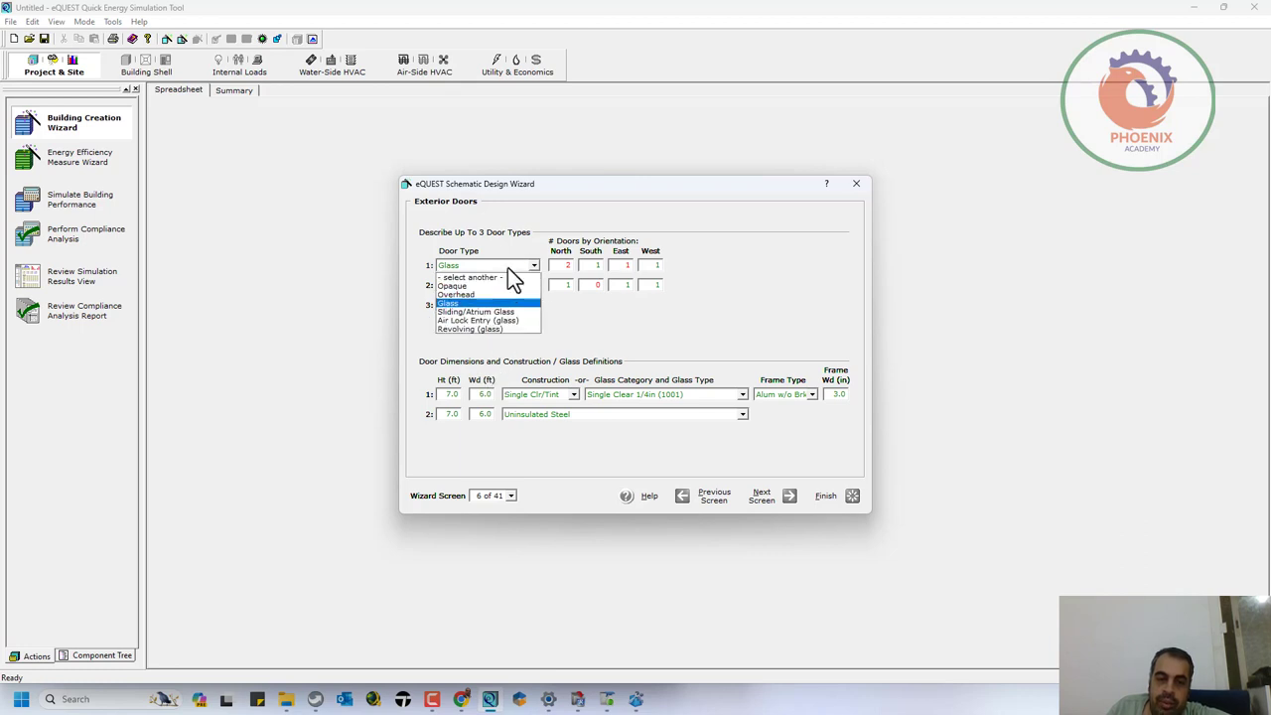
left_click(523, 267)
left_click(589, 265)
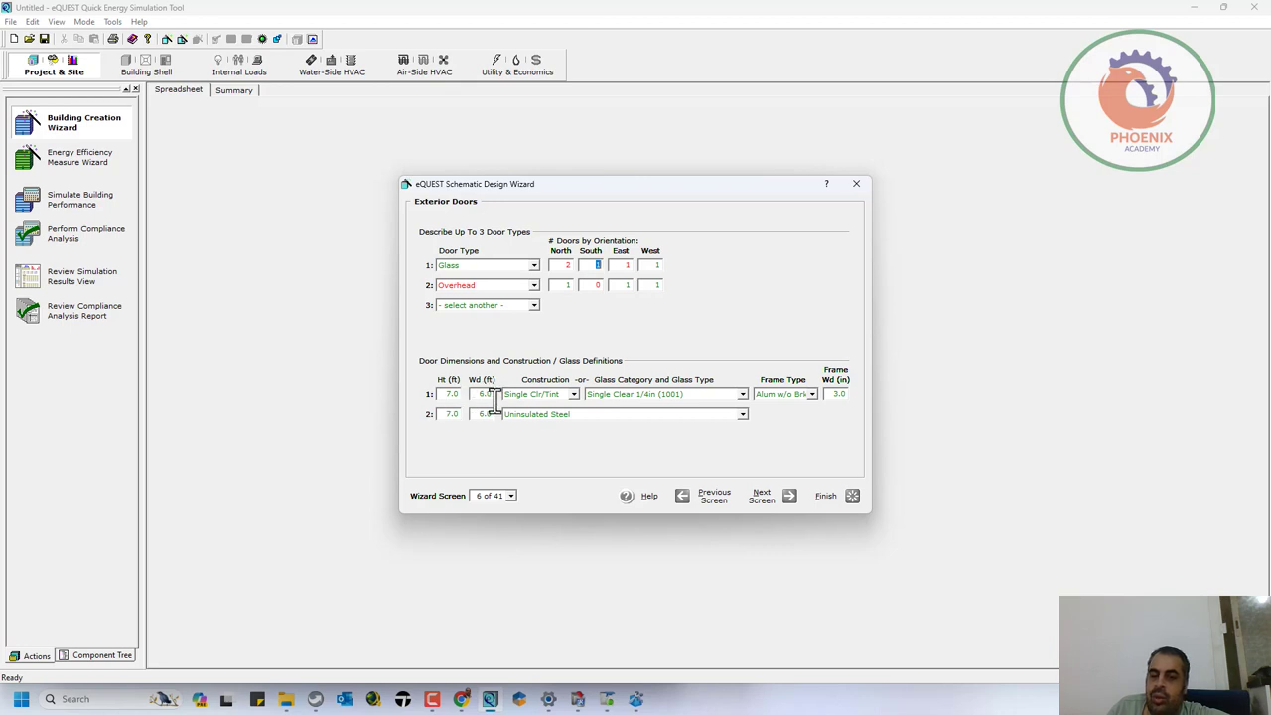
left_click(567, 397)
left_click(567, 397)
left_click(659, 395)
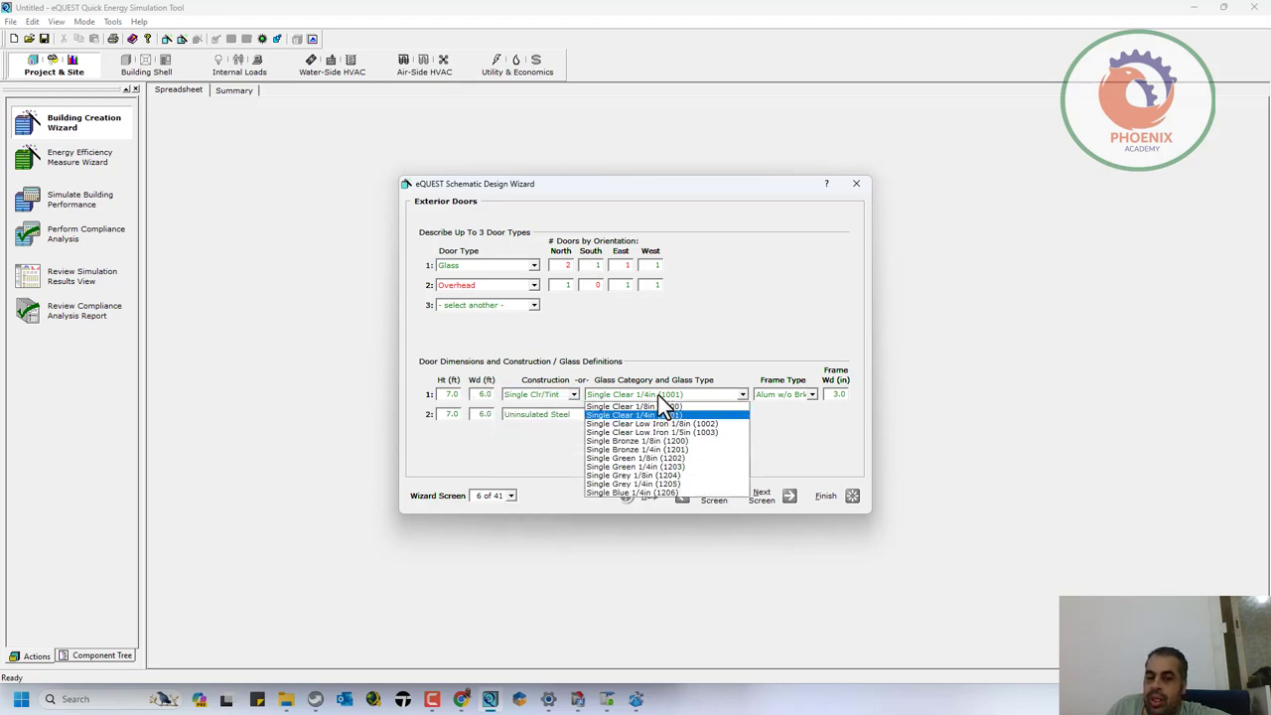
left_click(659, 395)
Step: Set the glass door's frame type to Alum w/ Brk and advance to the Exterior Windows screen
left_click(797, 394)
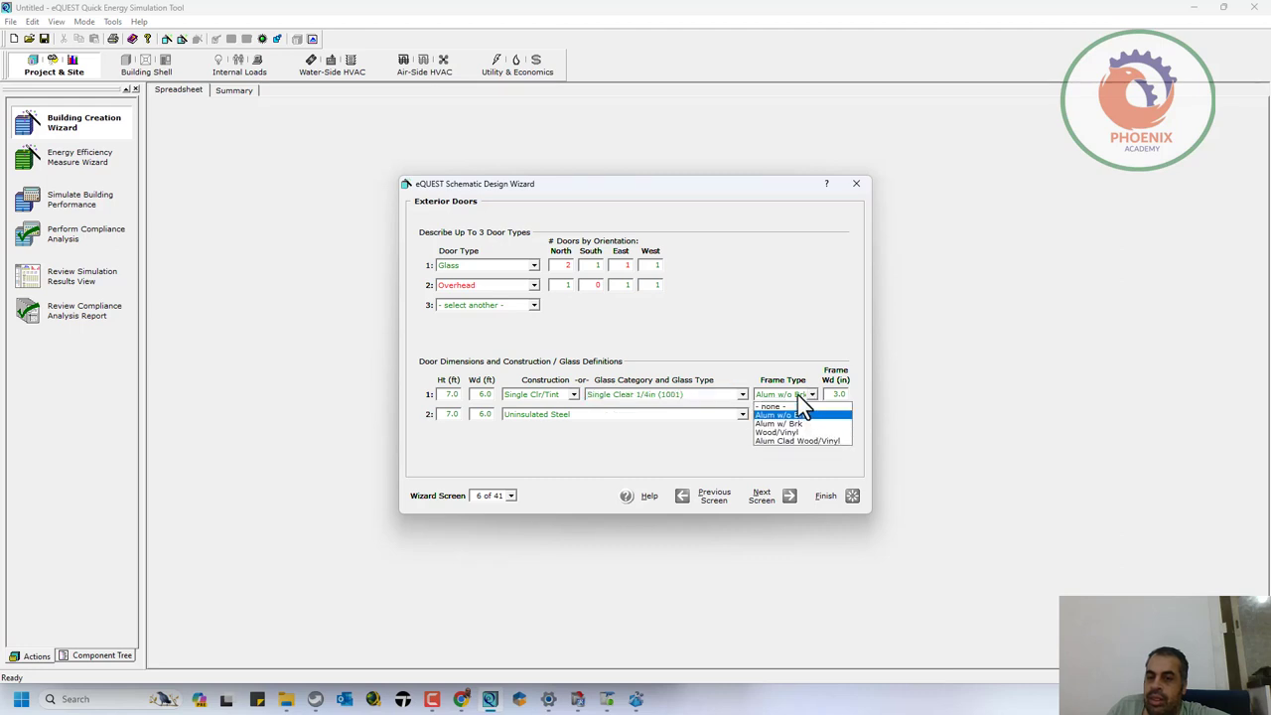
left_click(786, 423)
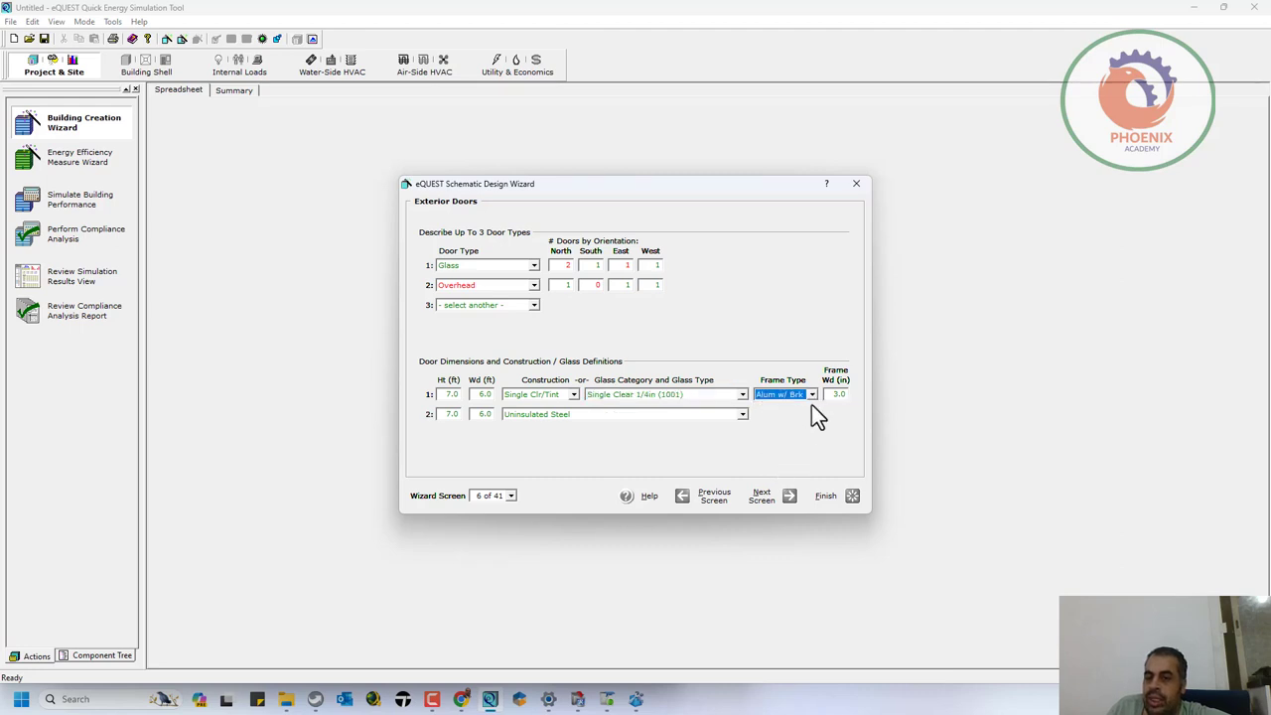
left_click(756, 496)
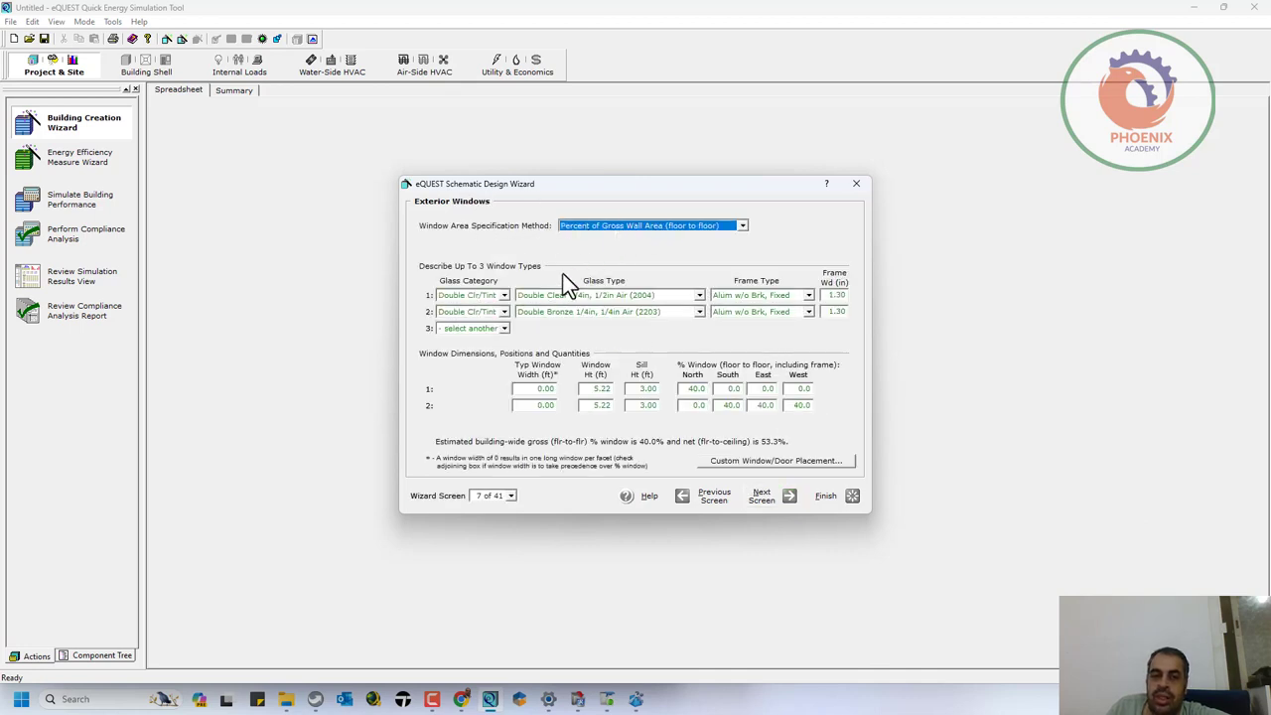
Step: Set the window area specification method to Percent of Net Wall Area (floor to ceiling) and advance to the Exterior Window Shades and Blinds screen
left_click(632, 227)
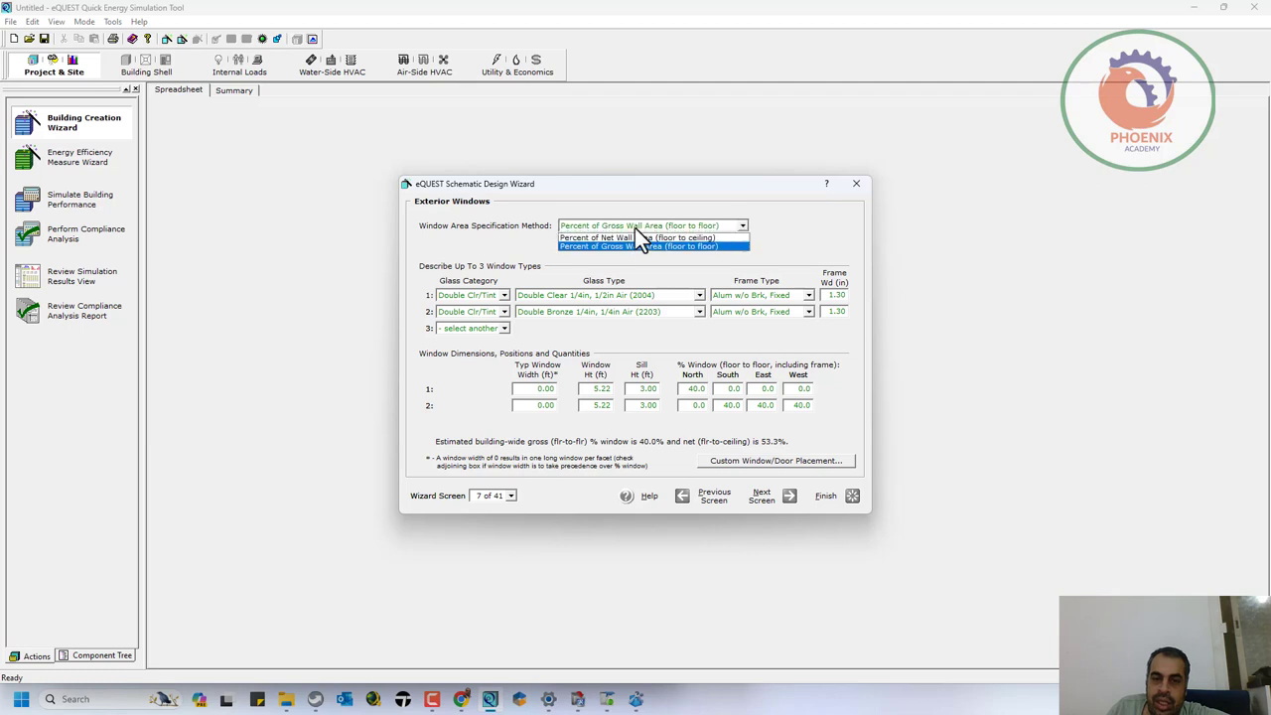
left_click(631, 238)
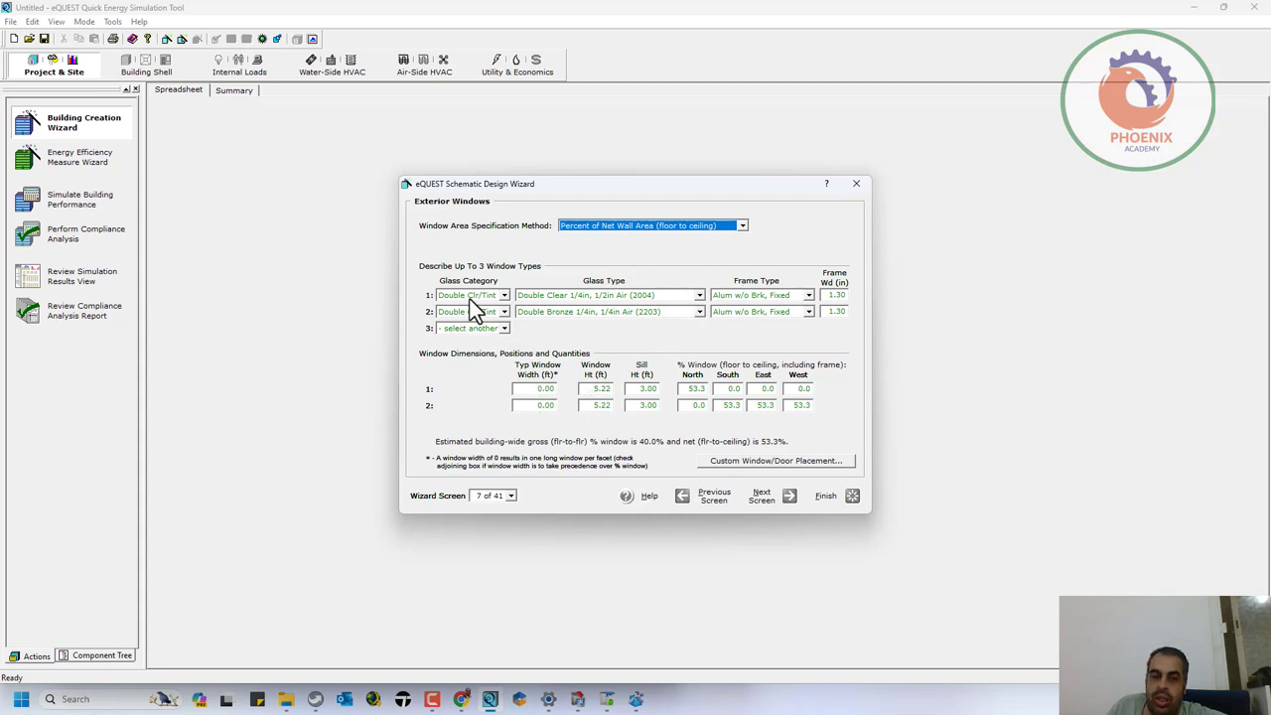
left_click(510, 496)
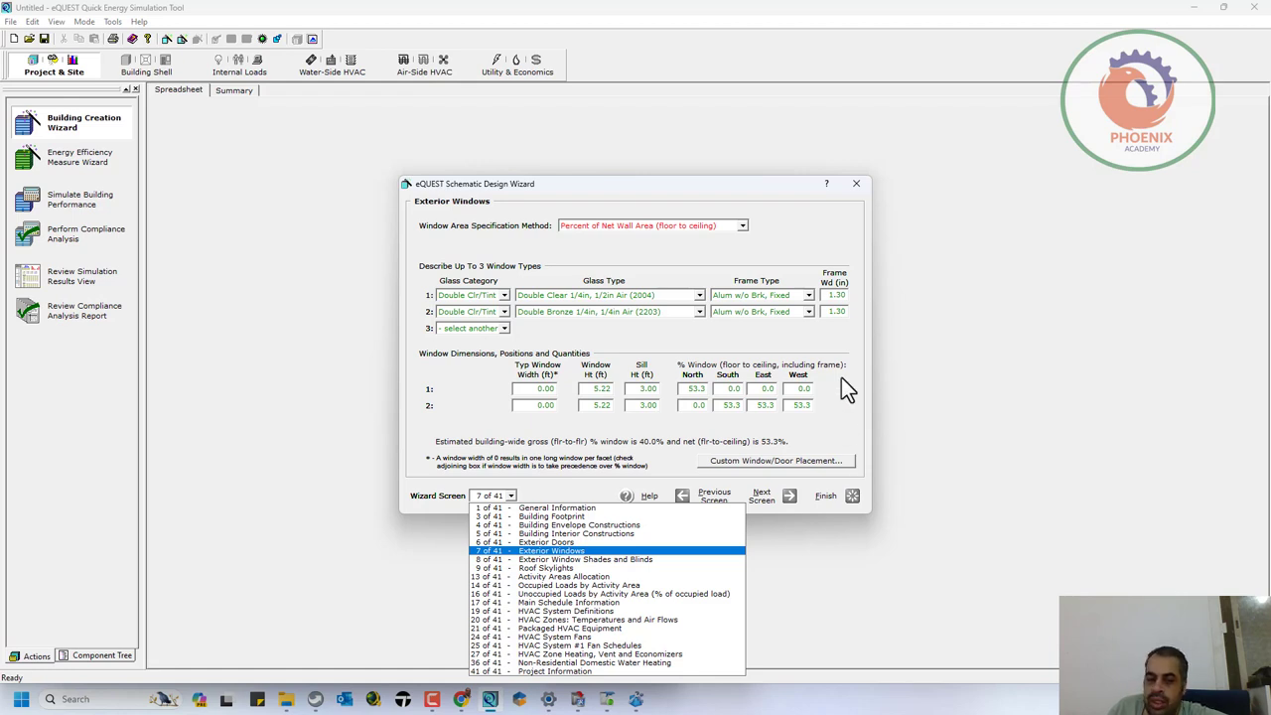
left_click(771, 503)
left_click(775, 505)
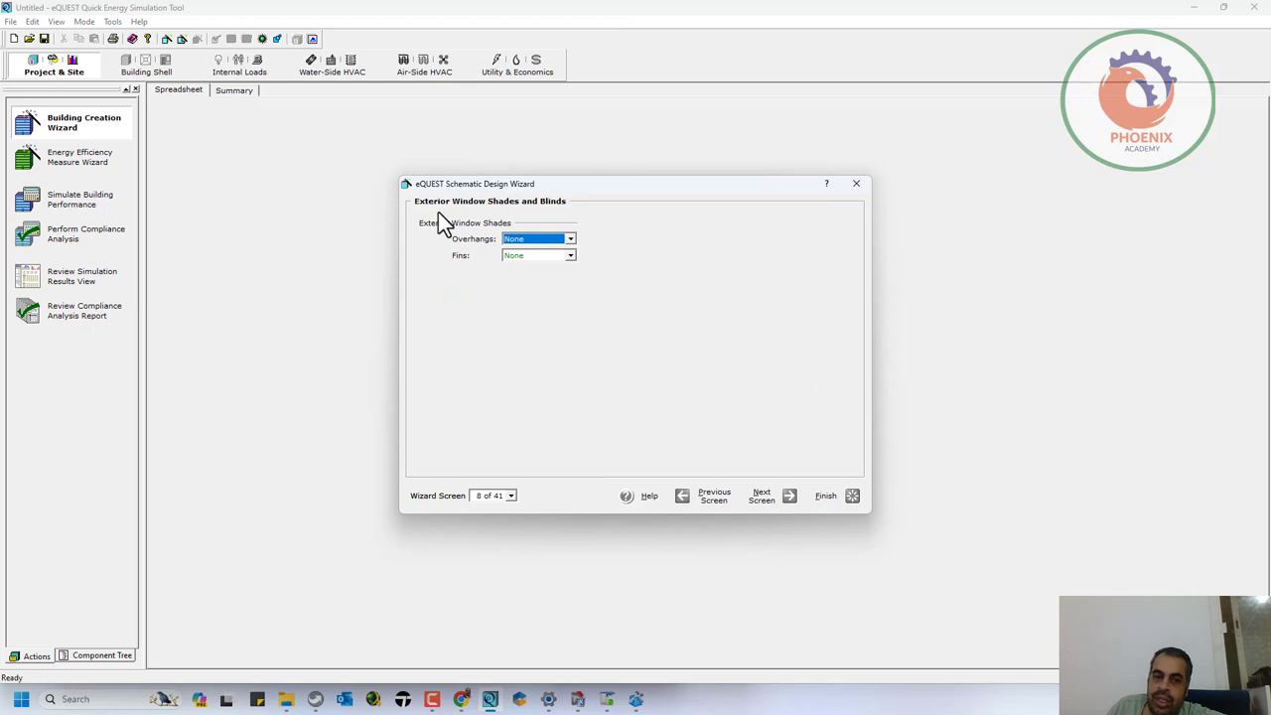
Step: Set the exterior window overhangs to Top Floor Only with a distance from window of 0.2 ft
left_click(544, 243)
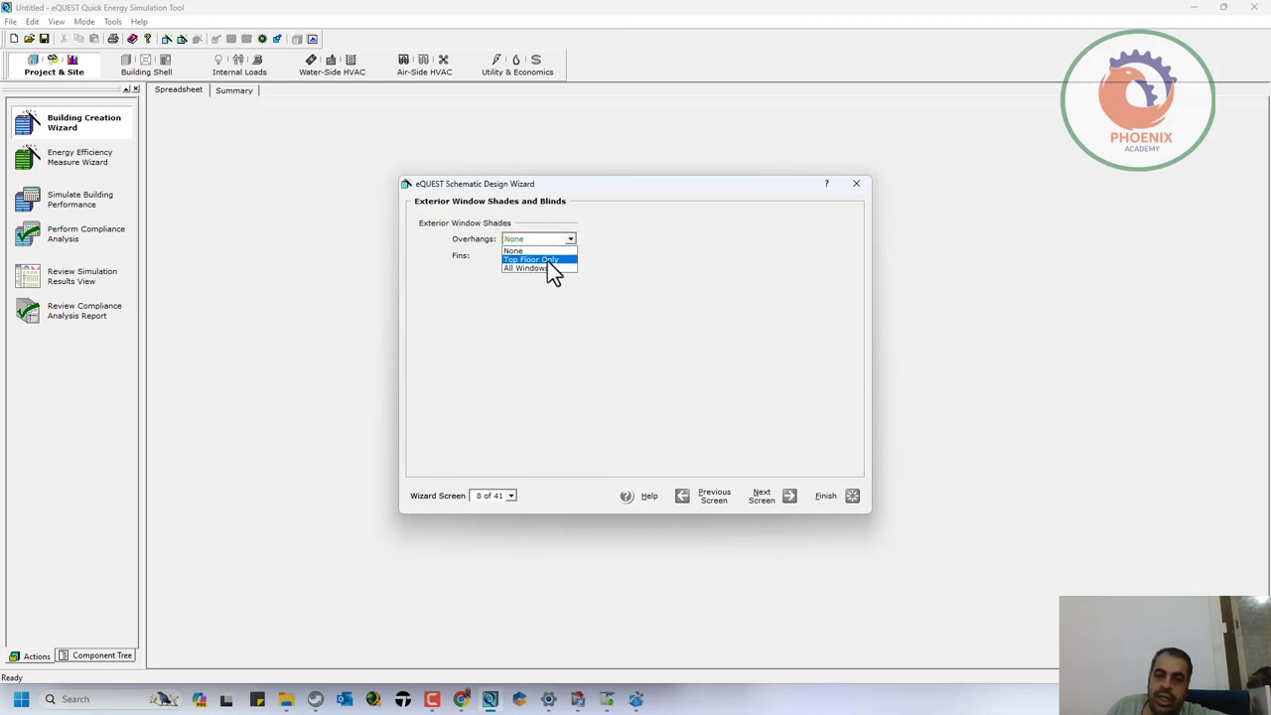
left_click(547, 260)
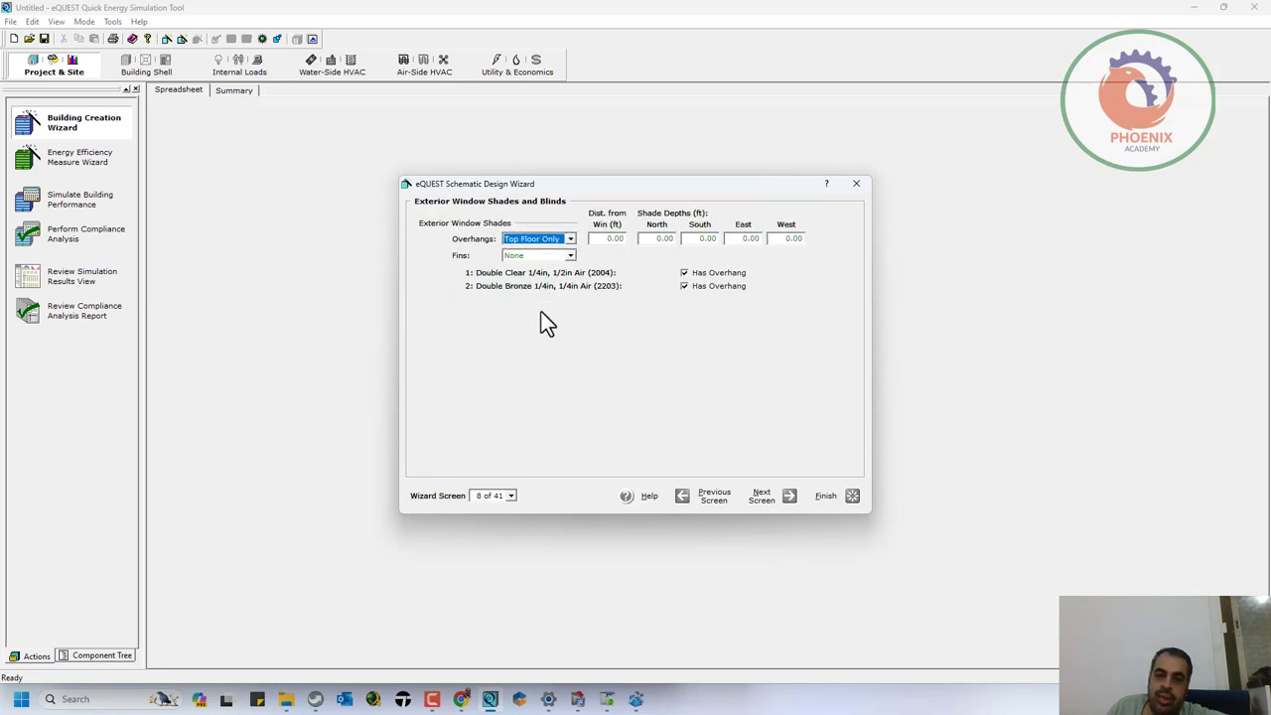
left_click(603, 239)
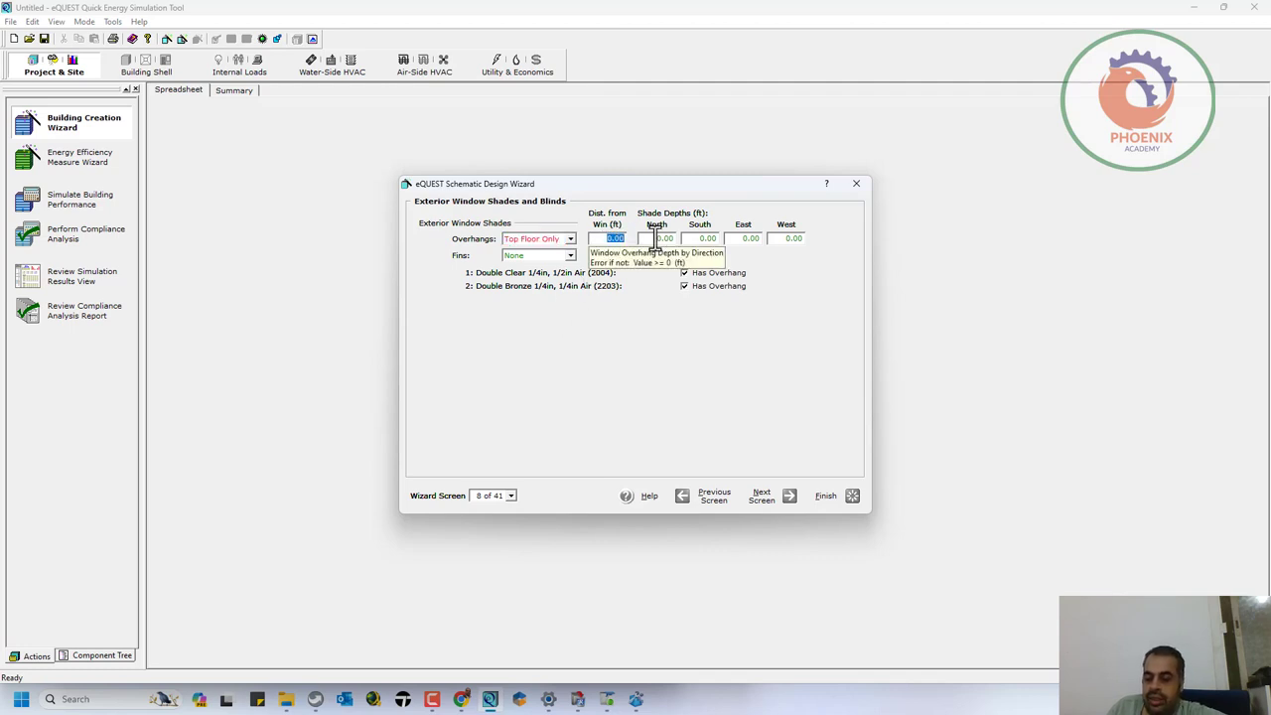
type(".2")
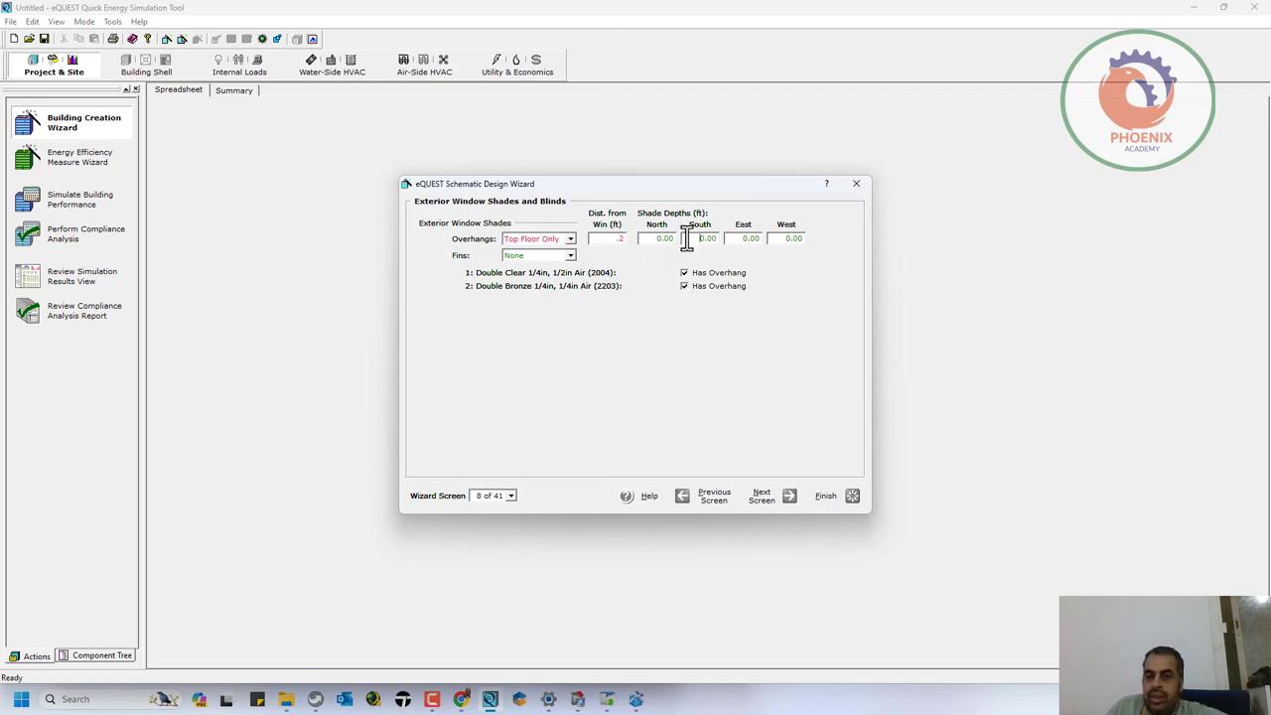
left_click(662, 239)
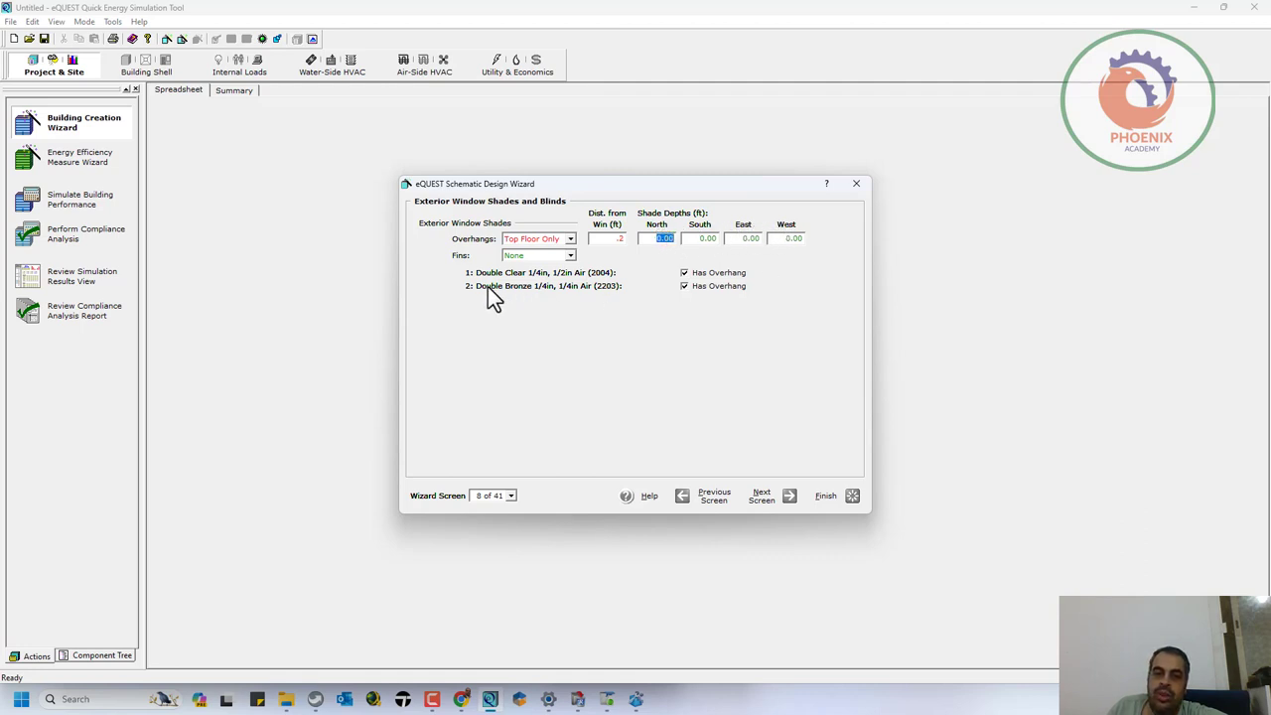
Step: Set the exterior window fins to Top Floor Only and advance to the Roof Skylights screen
left_click(531, 257)
left_click(537, 276)
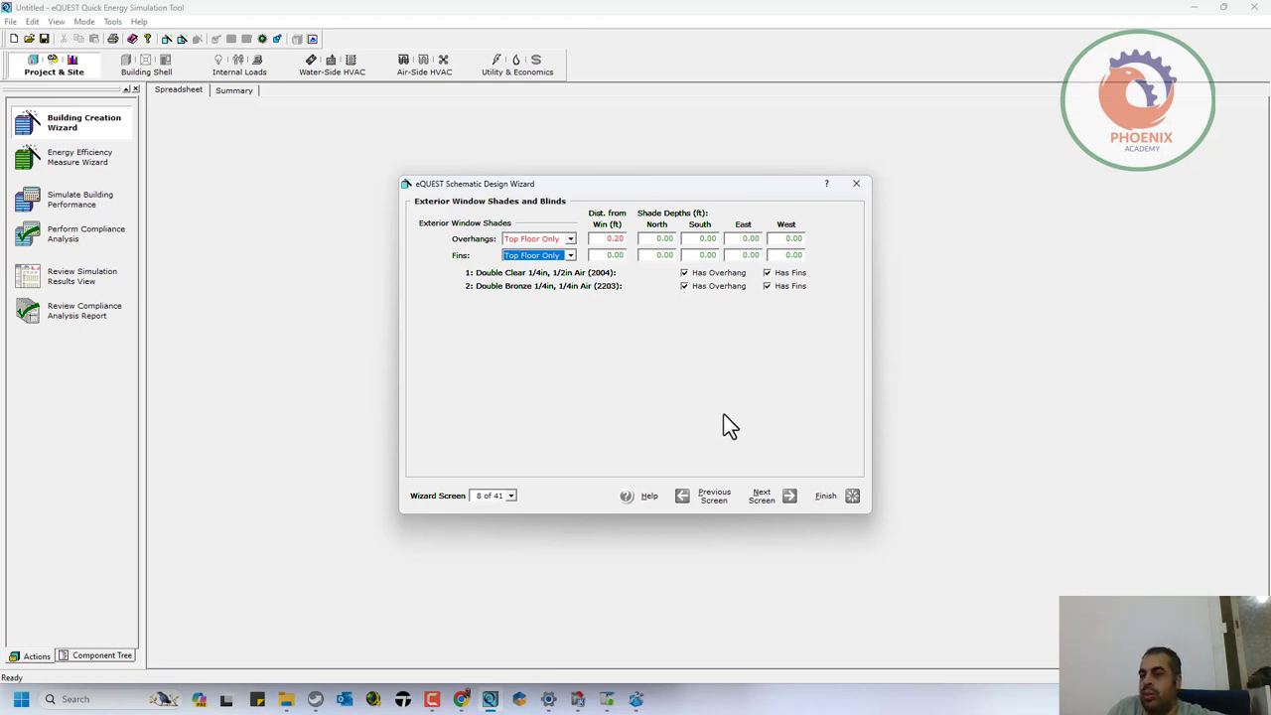
left_click(784, 491)
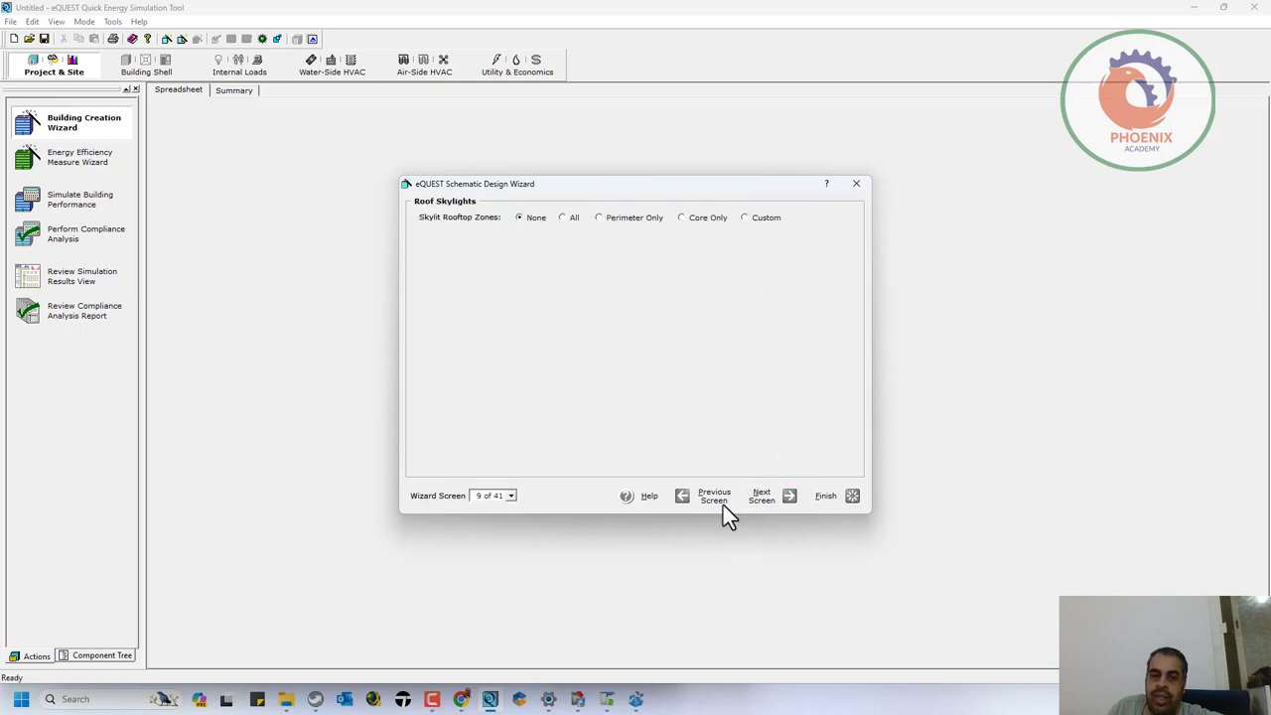
Step: Try the All, Perimeter Only, Core Only and Custom options for the skylit rooftop zones and return the choice to None
left_click(562, 219)
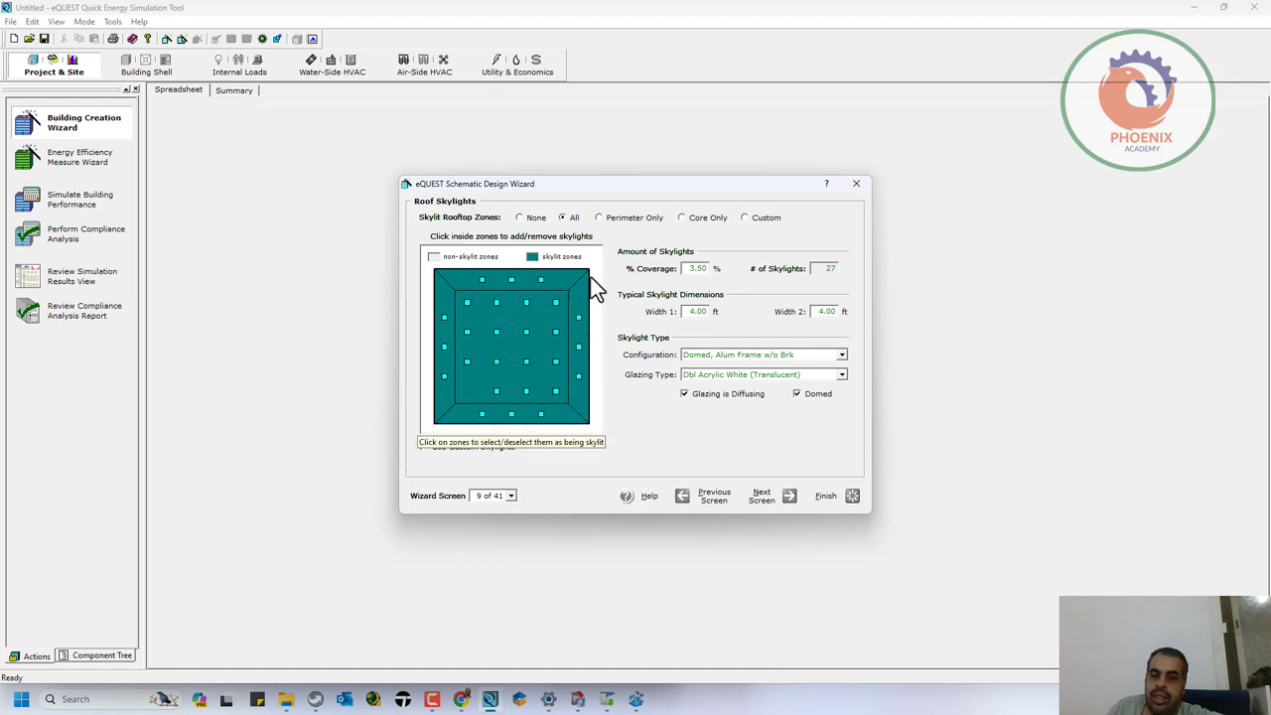
left_click(527, 220)
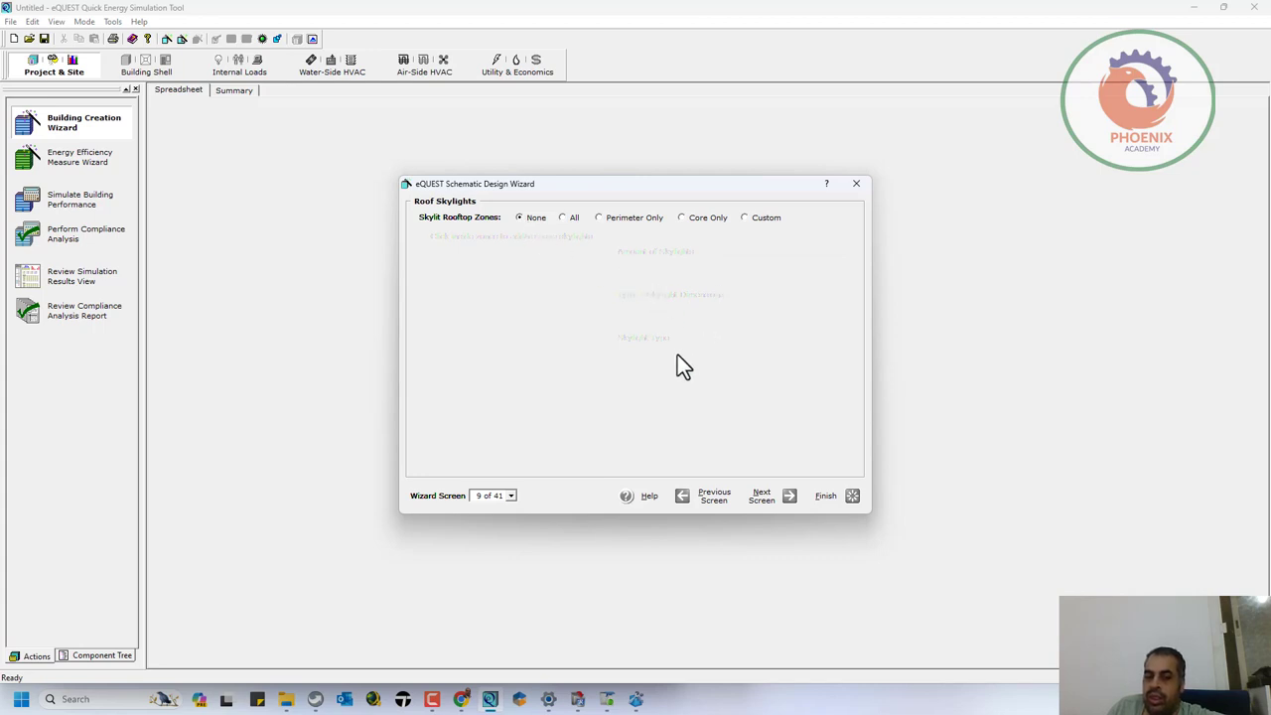
left_click(613, 222)
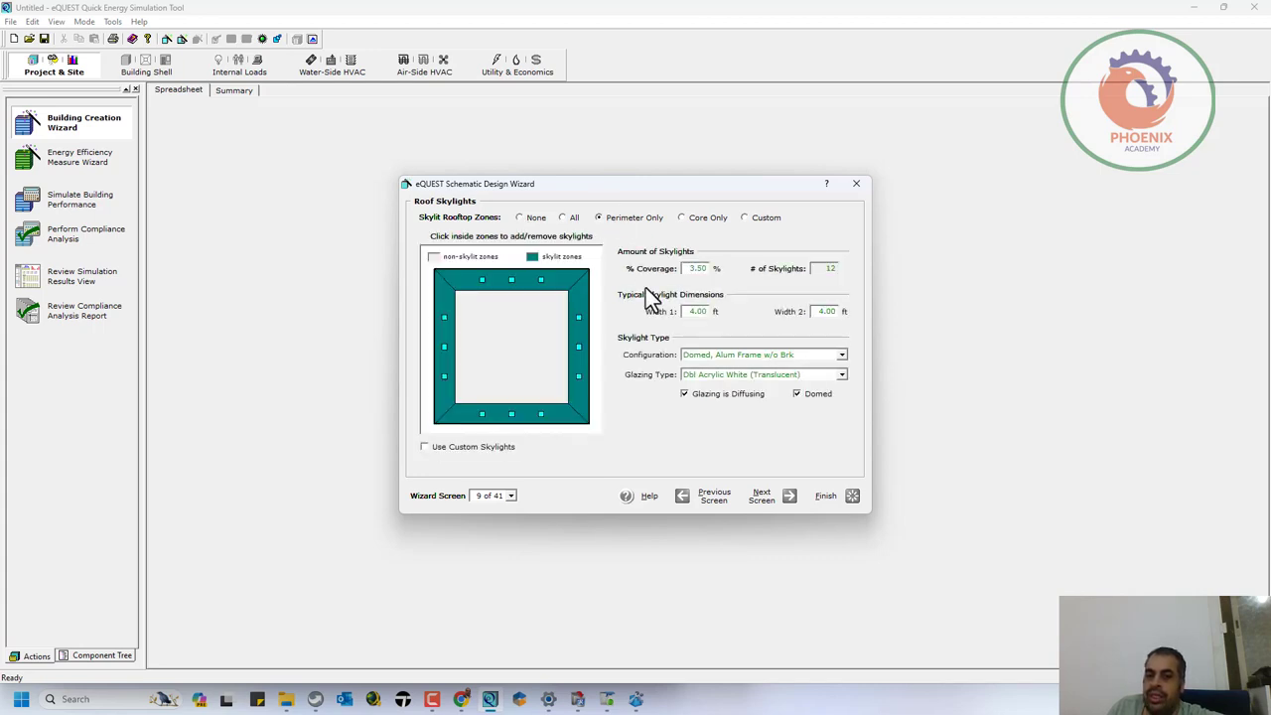
left_click(705, 218)
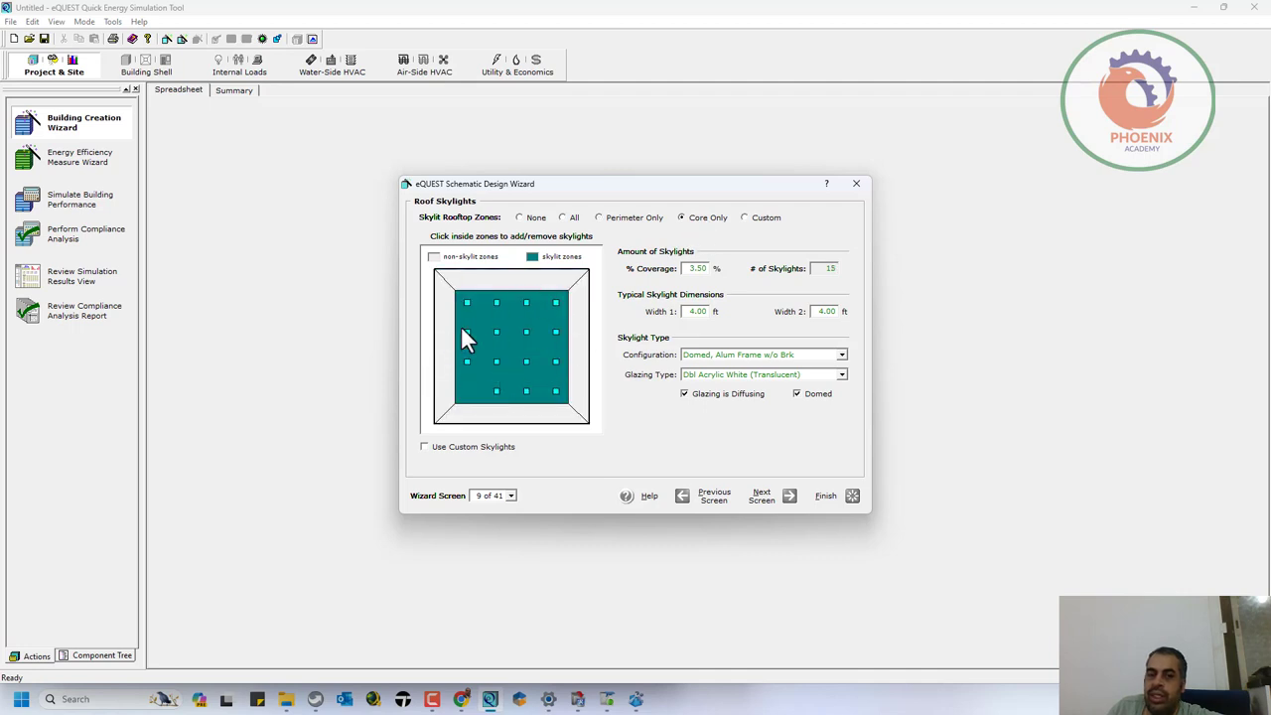
left_click(765, 220)
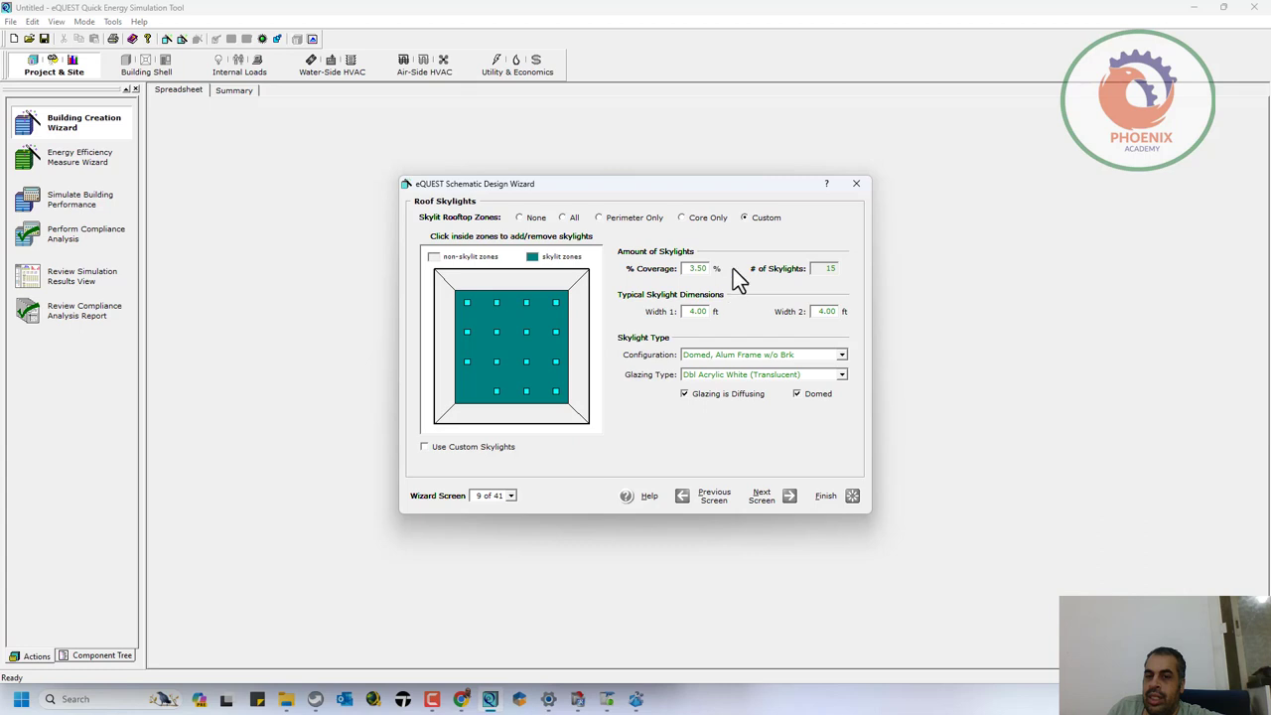
left_click(568, 219)
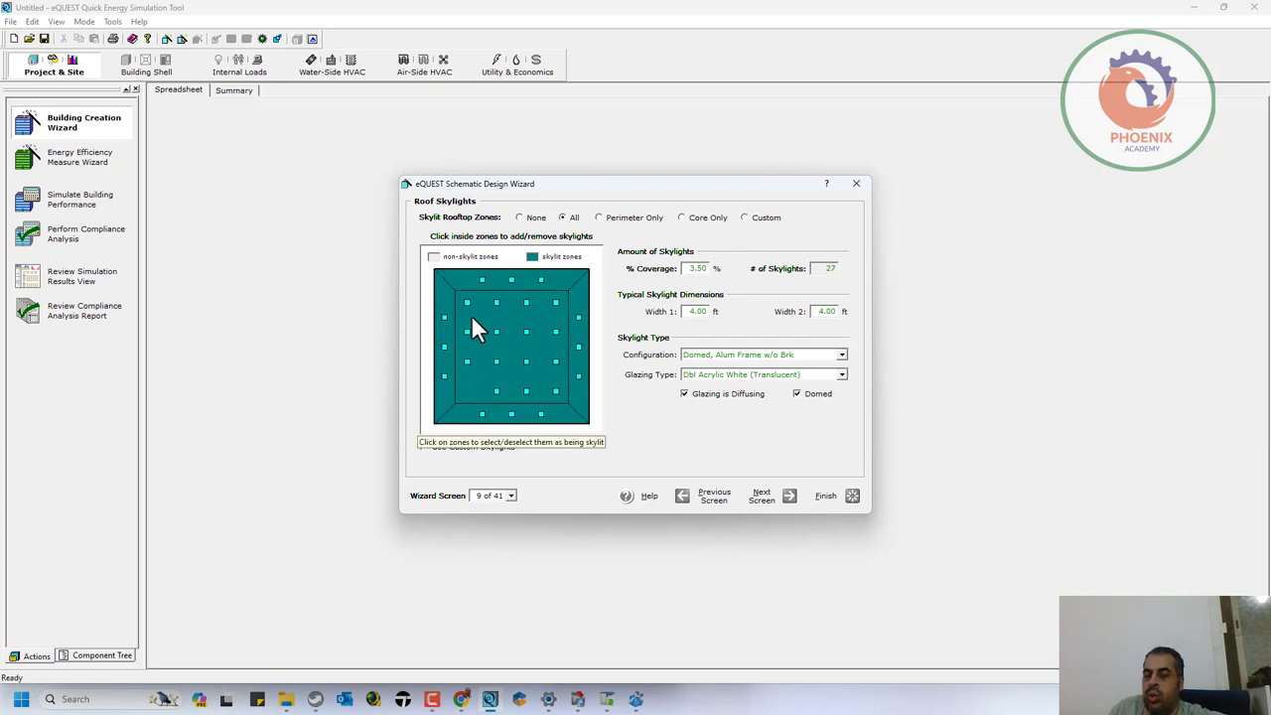
left_click(519, 217)
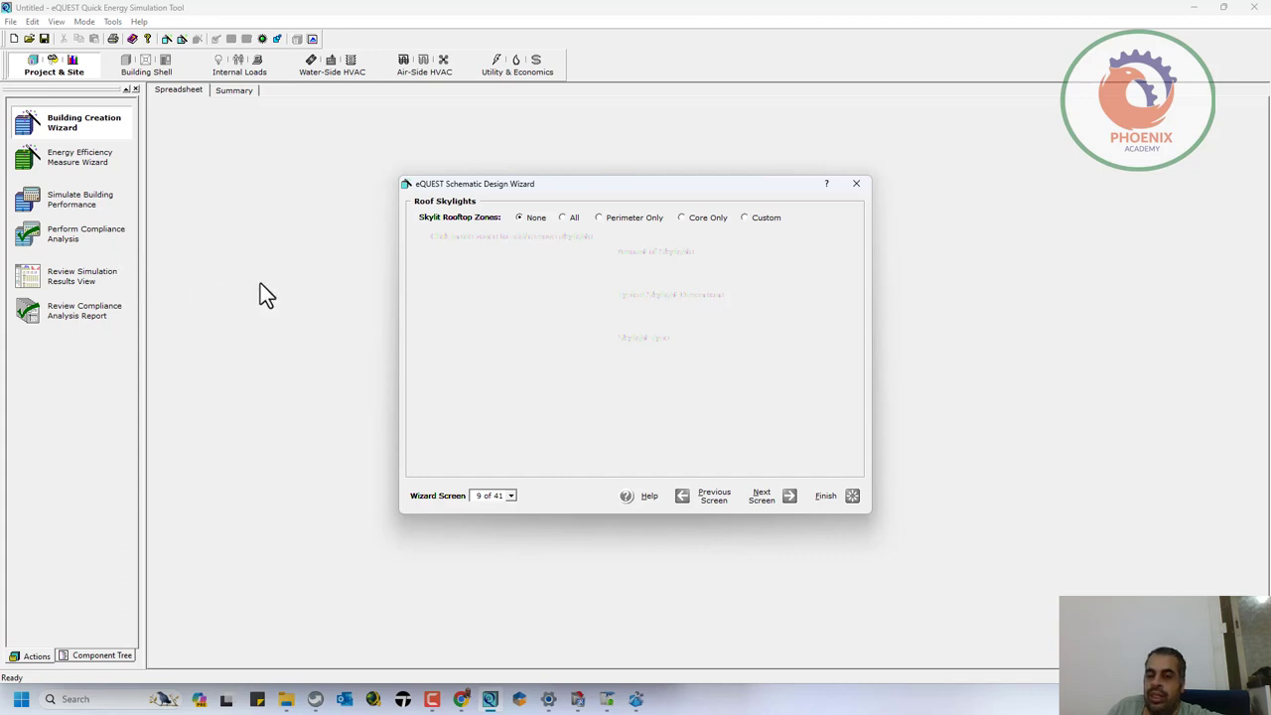
Step: Advance from Roof Skylights to the Activity Areas Allocation wizard screen
left_click(510, 496)
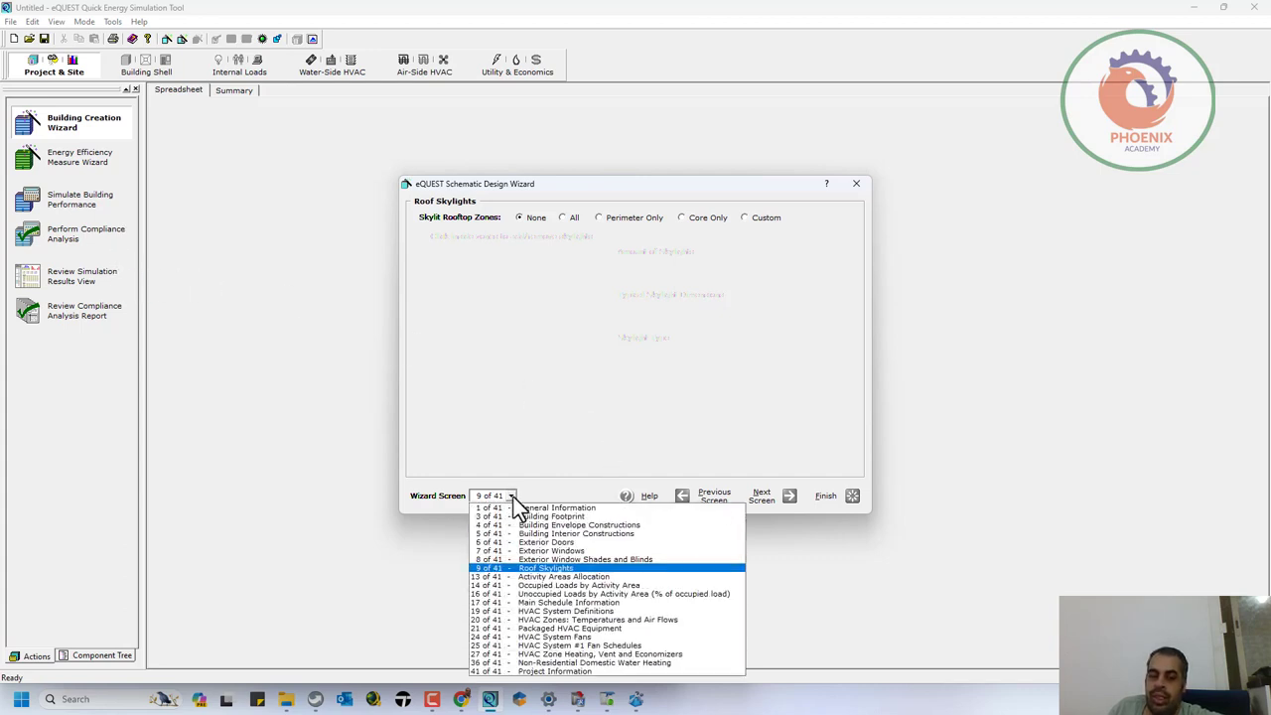
left_click(511, 496)
left_click(790, 502)
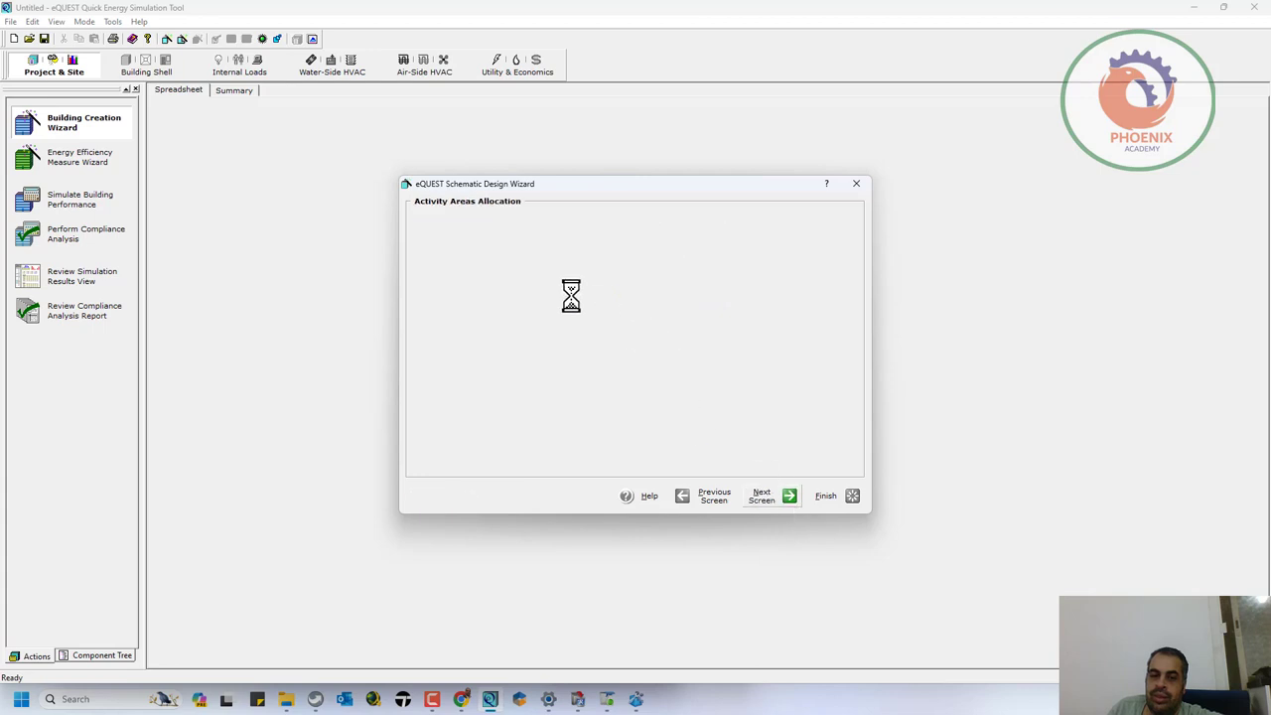